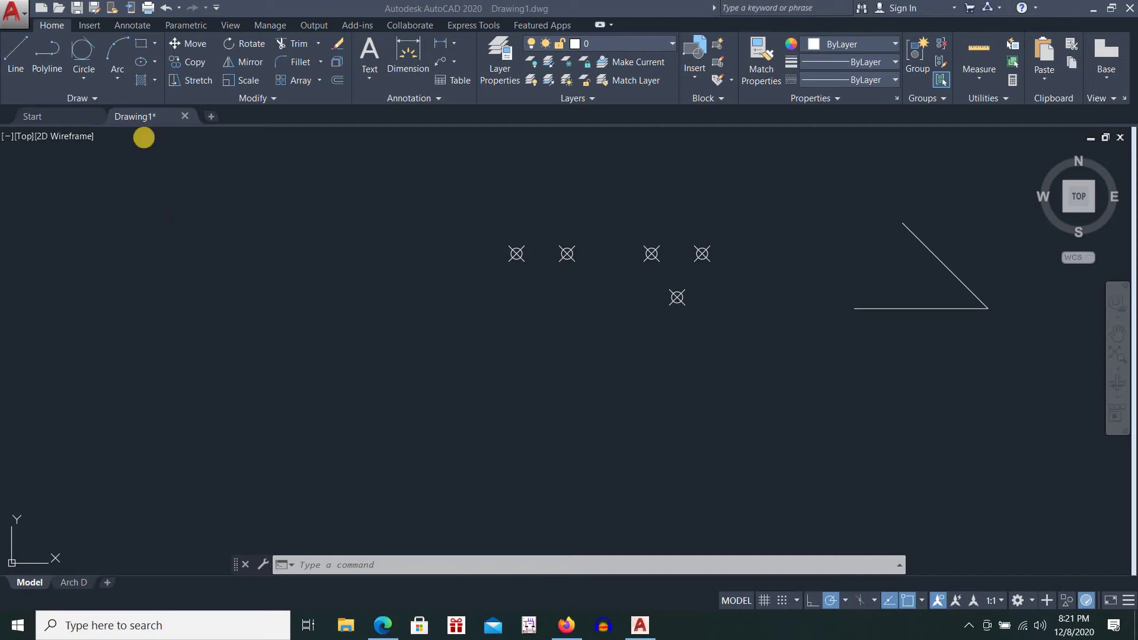
# Choose the Circle Center, Radius method so AutoCAD prompts for a centre point
pyautogui.click(84, 83)
pyautogui.click(110, 101)
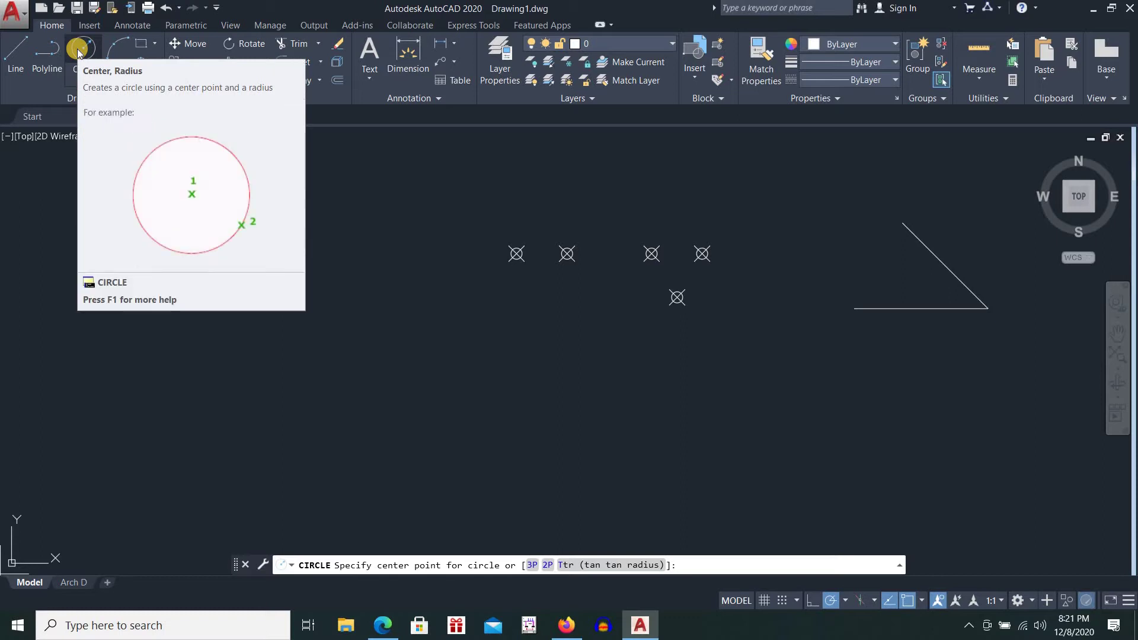
pyautogui.click(81, 81)
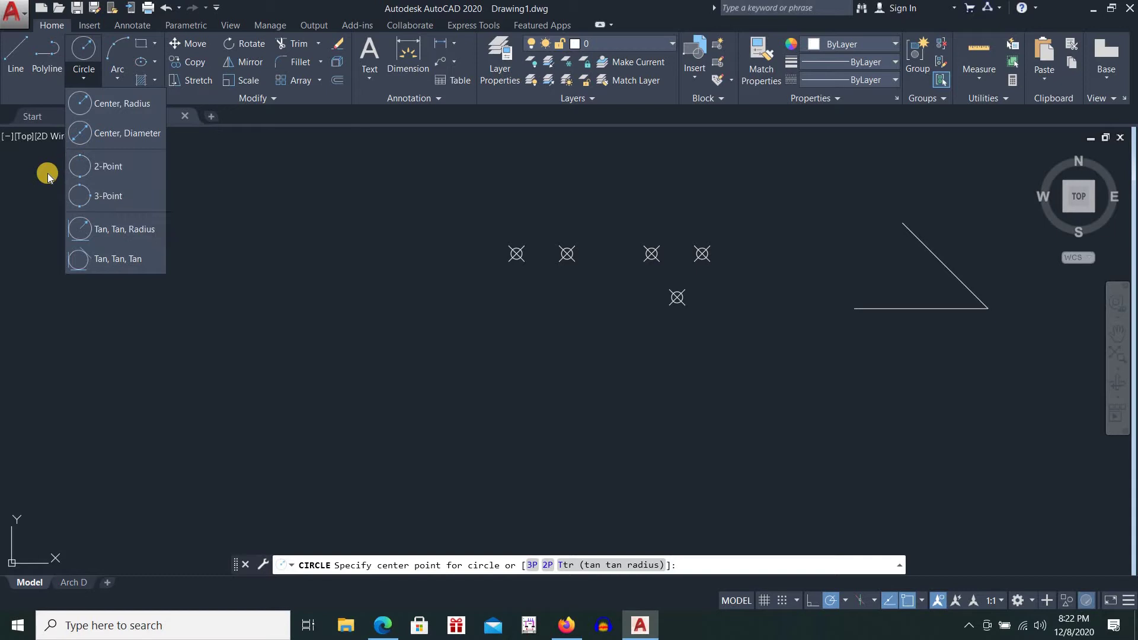
pyautogui.click(111, 110)
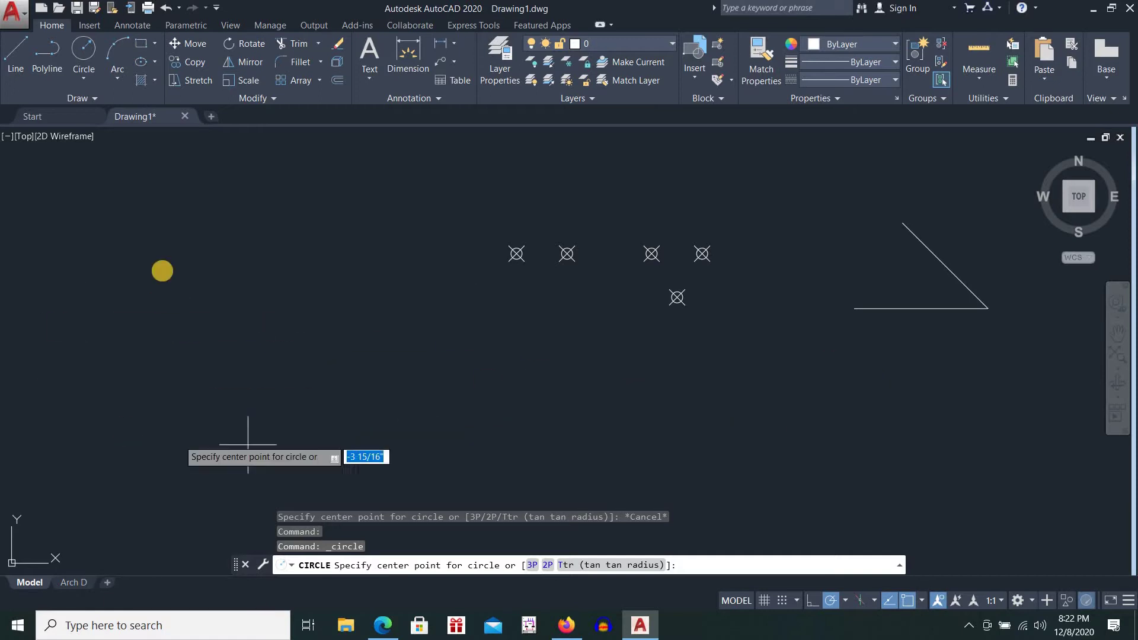
# Draw a picked-radius circle at the left and a second circle of radius 8 below right
pyautogui.click(127, 276)
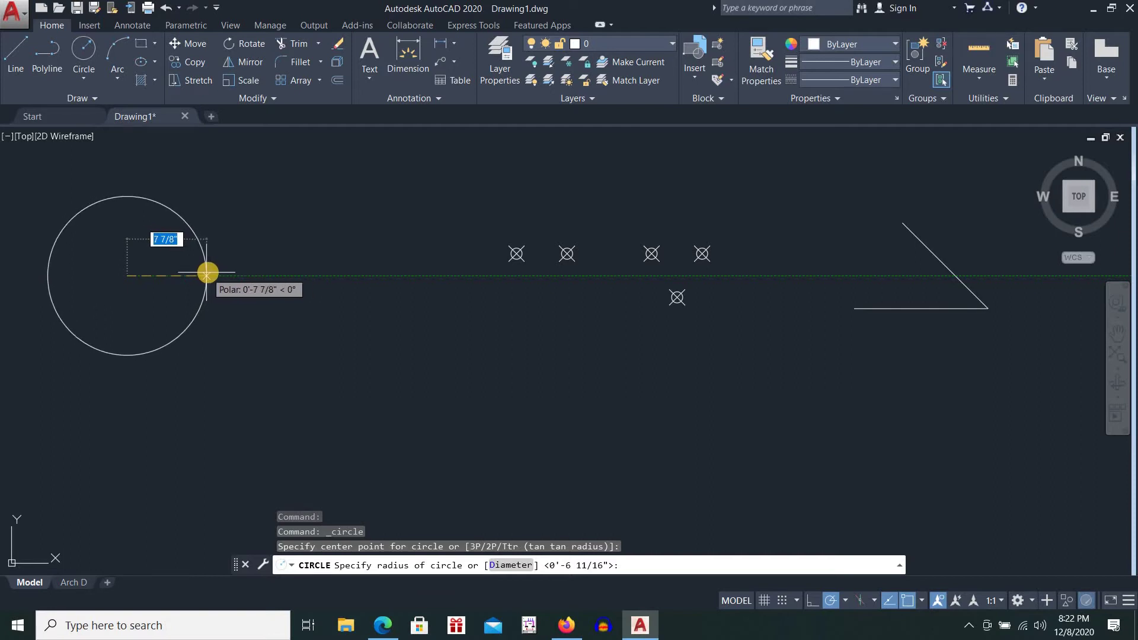
pyautogui.click(208, 276)
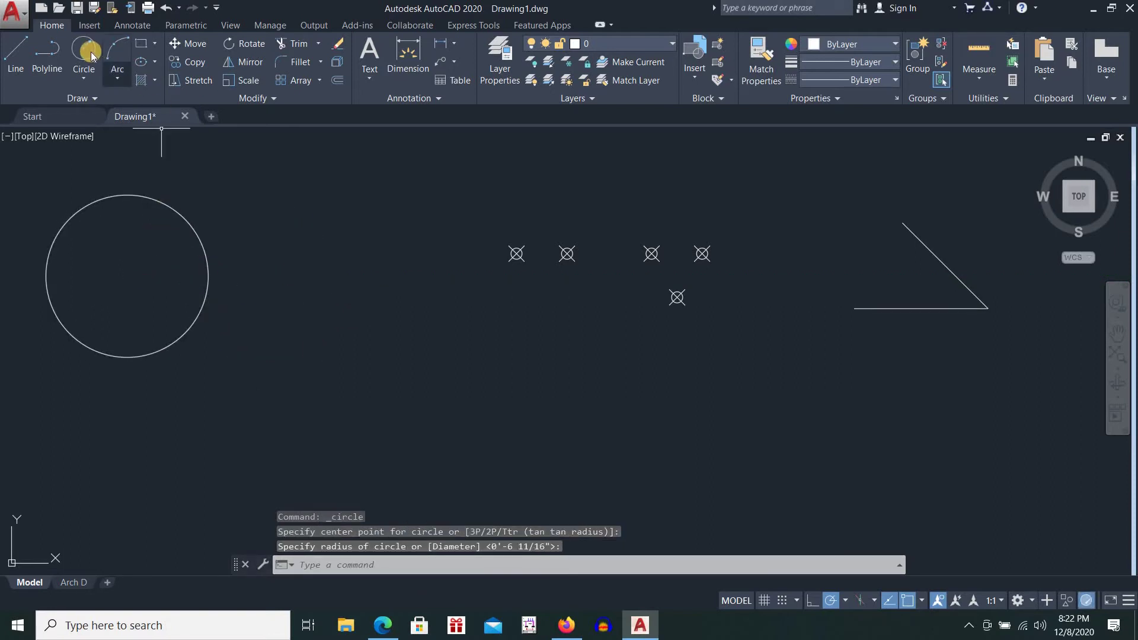
pyautogui.press('Return')
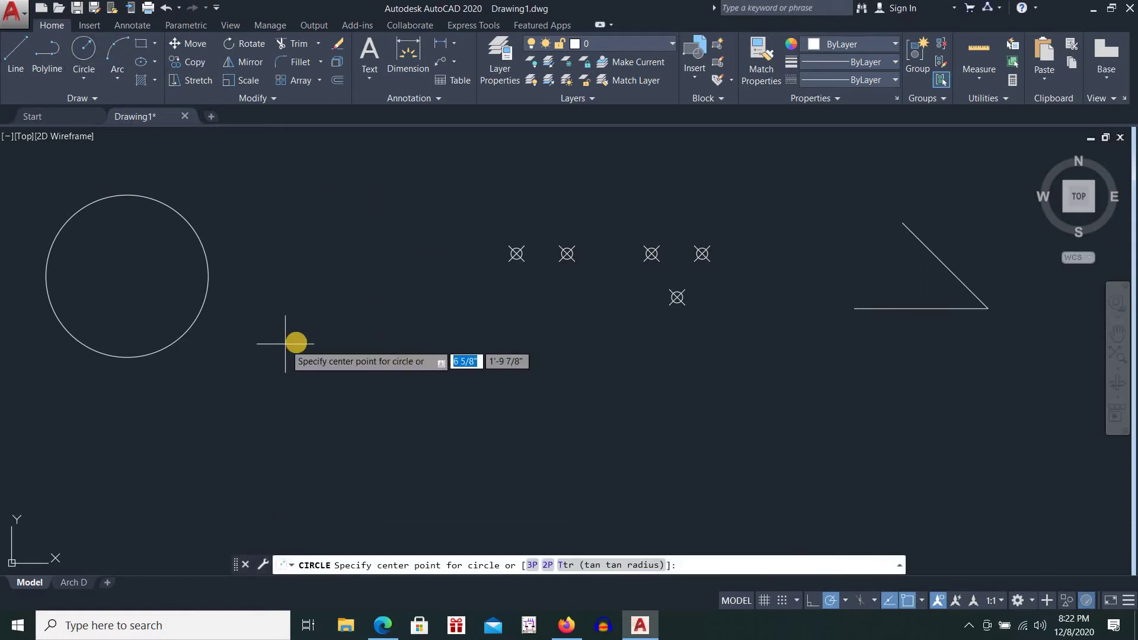
pyautogui.click(297, 342)
pyautogui.write('8')
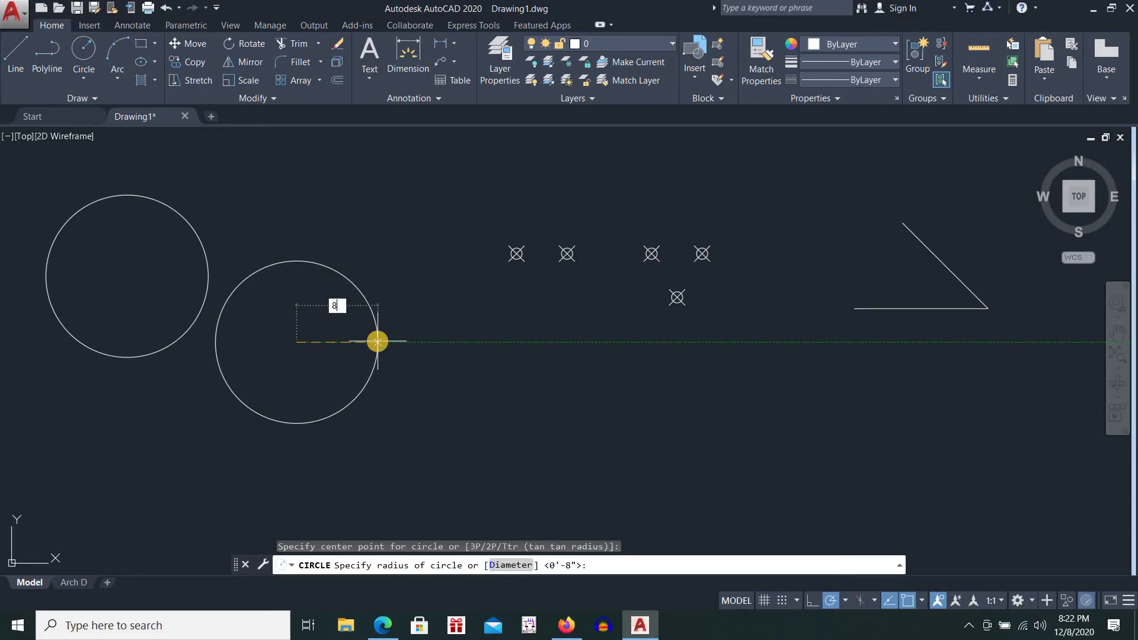
pyautogui.press('Return')
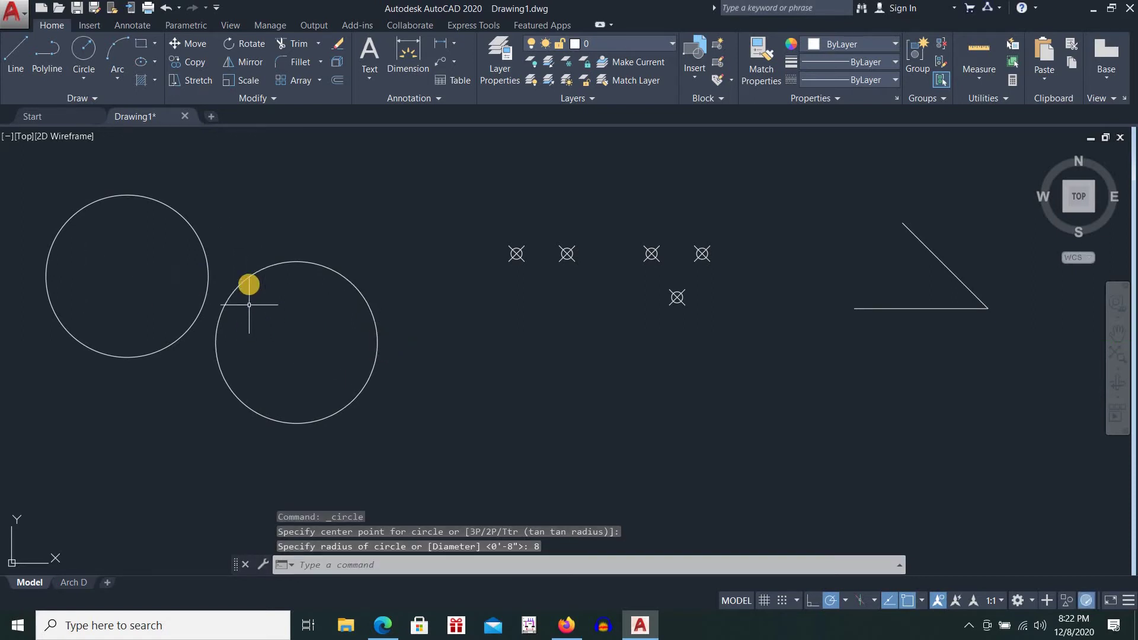
# Select the 8-inch circle, then clear the selection
pyautogui.click(249, 285)
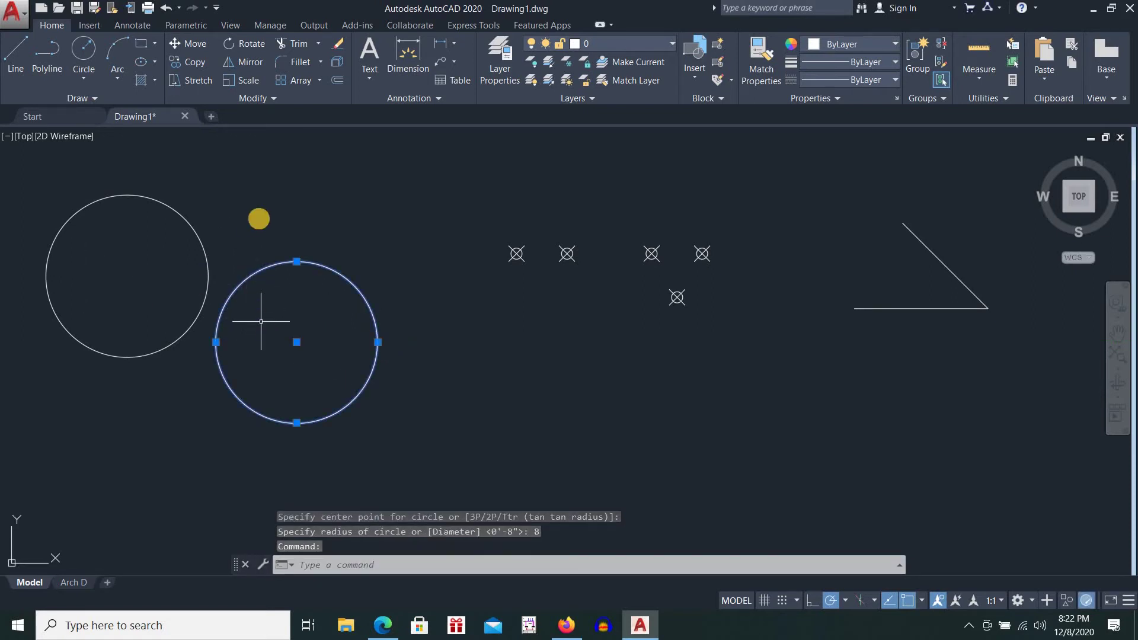
pyautogui.click(85, 81)
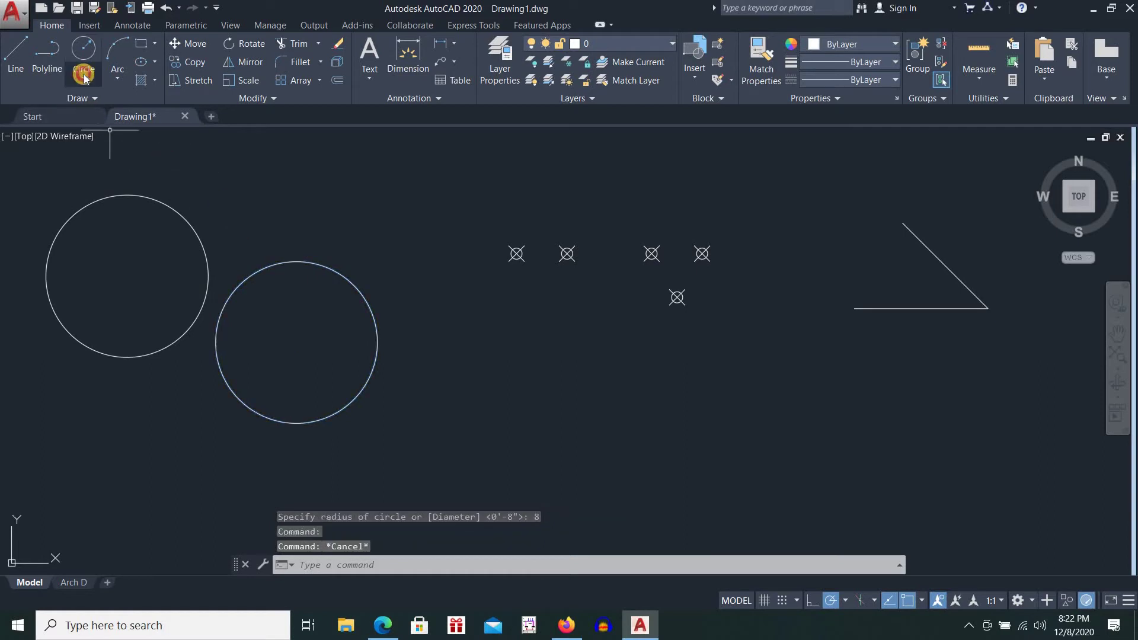
pyautogui.click(85, 76)
# Draw a 16-inch-diameter circle centred right of the second circle, overlapping it
pyautogui.click(110, 133)
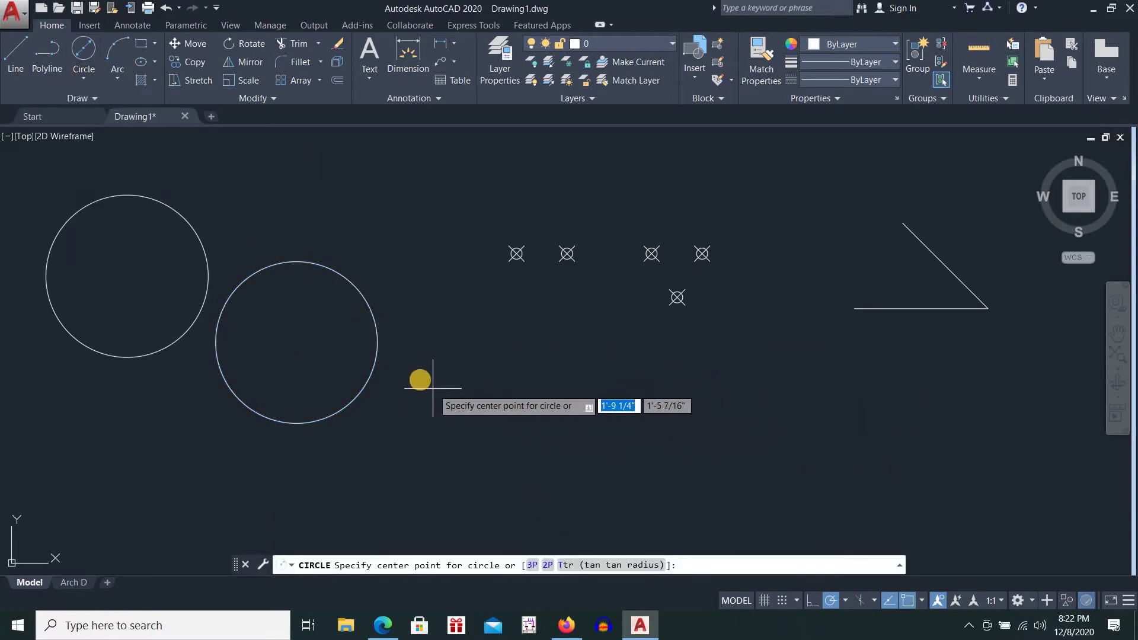
pyautogui.click(420, 380)
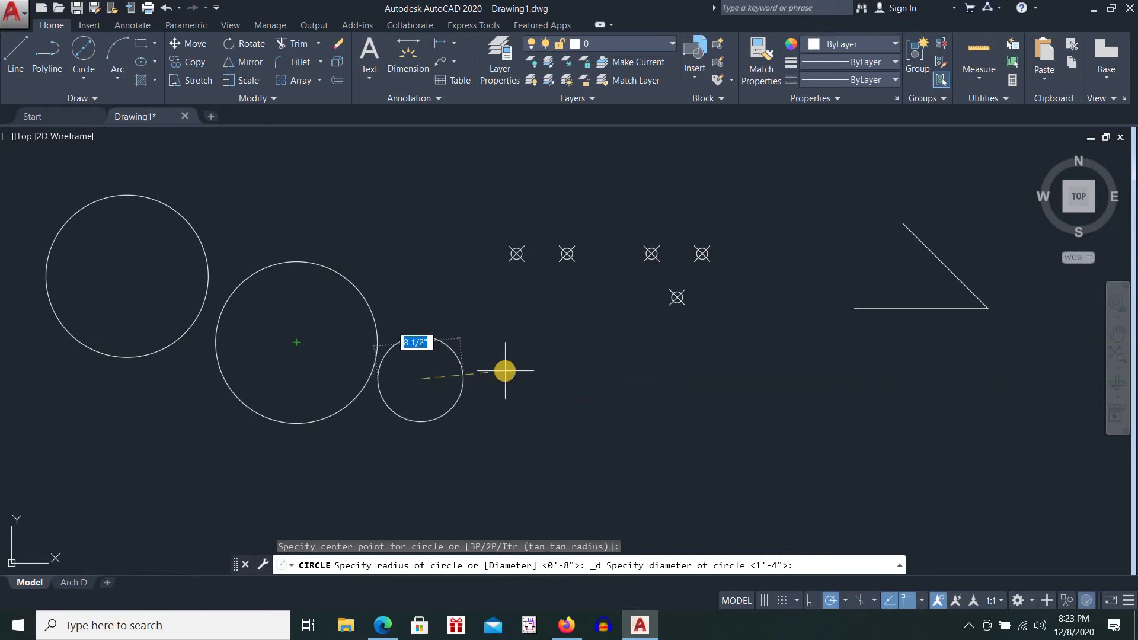
pyautogui.press('Return')
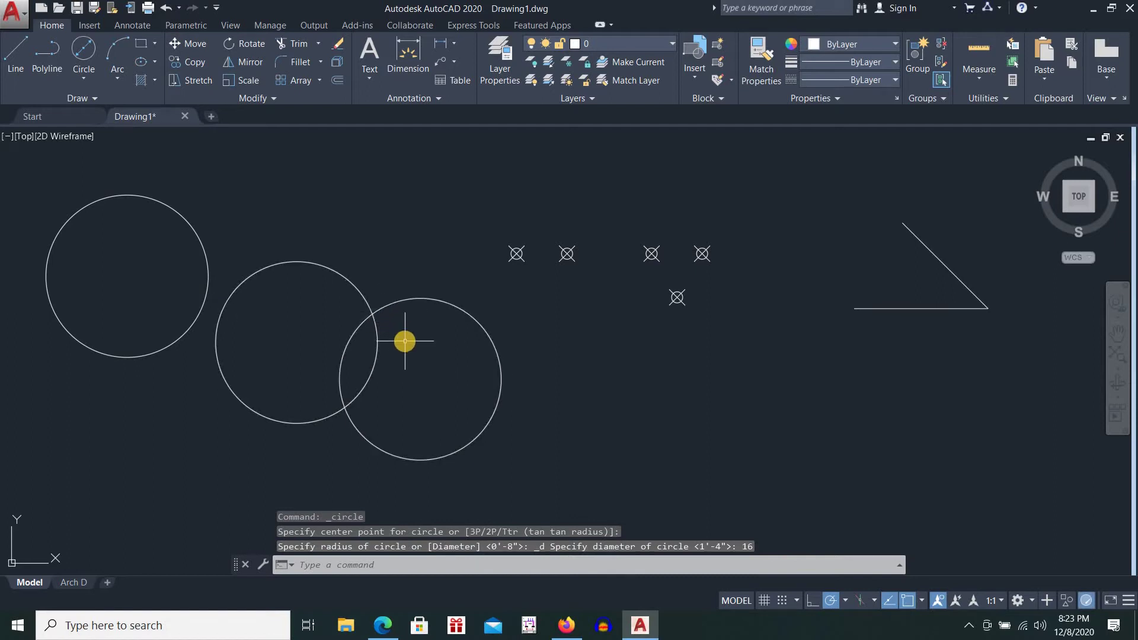
pyautogui.click(85, 82)
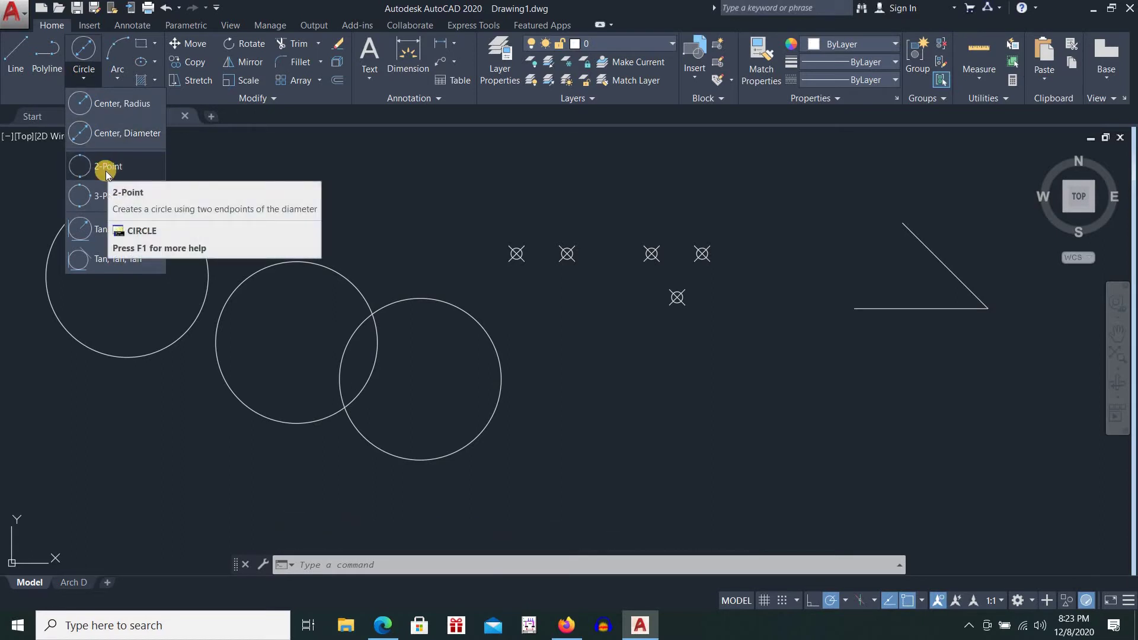
pyautogui.moveTo(105, 166)
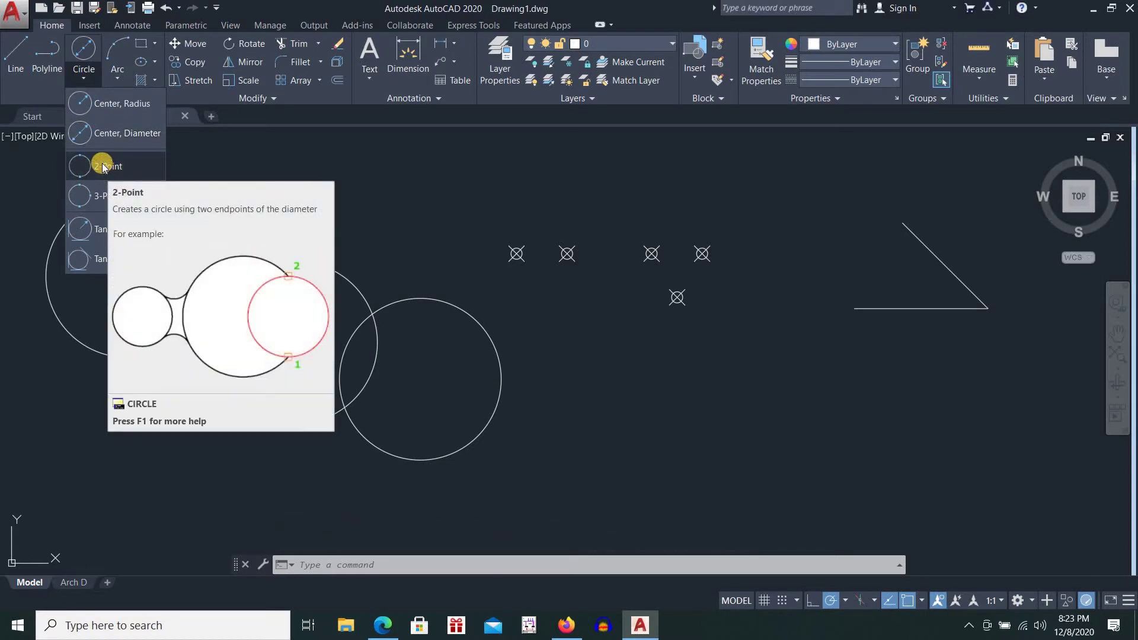
# Draw a 2-Point circle between the left marker's centre and the next marker's centre
pyautogui.click(102, 164)
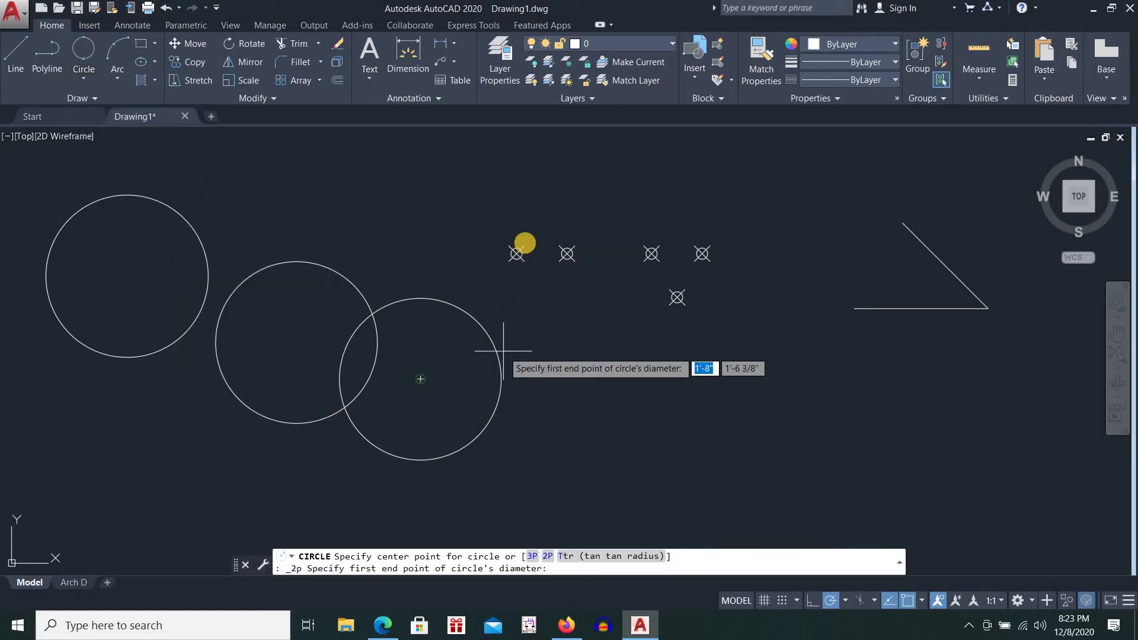
pyautogui.scroll(2, 549, 254)
pyautogui.scroll(2, 542, 229)
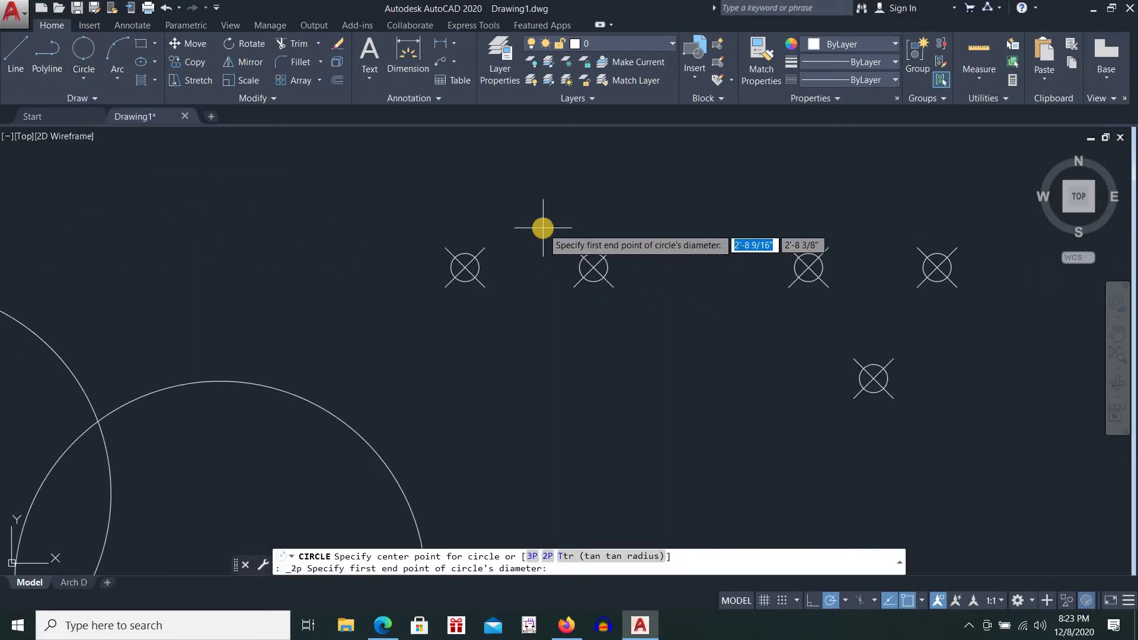
pyautogui.scroll(2, 541, 225)
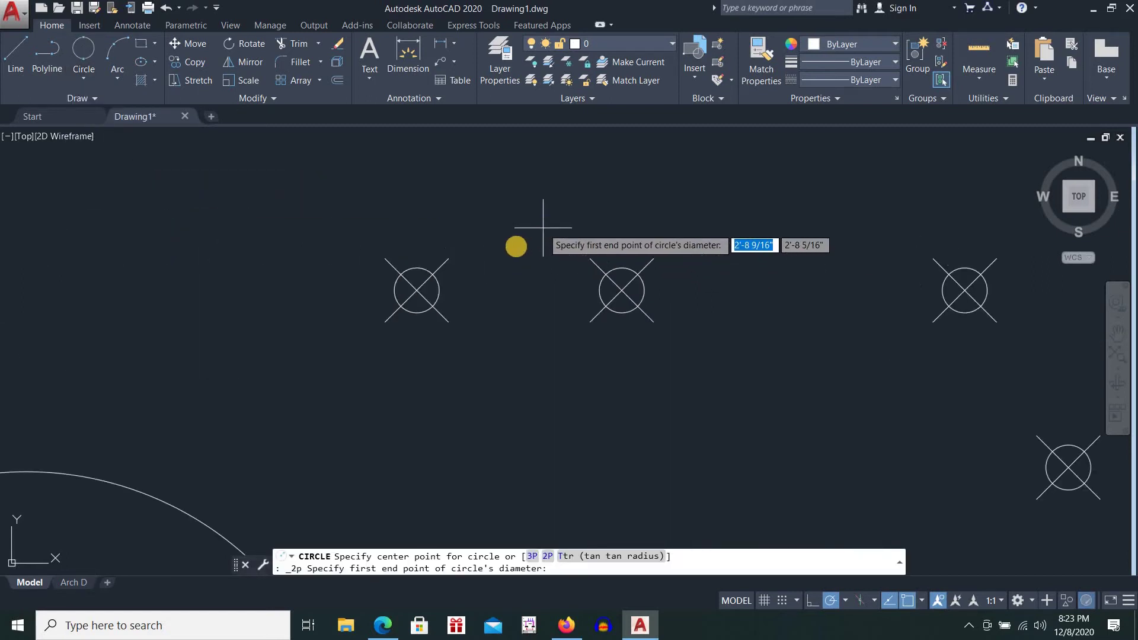
pyautogui.click(417, 290)
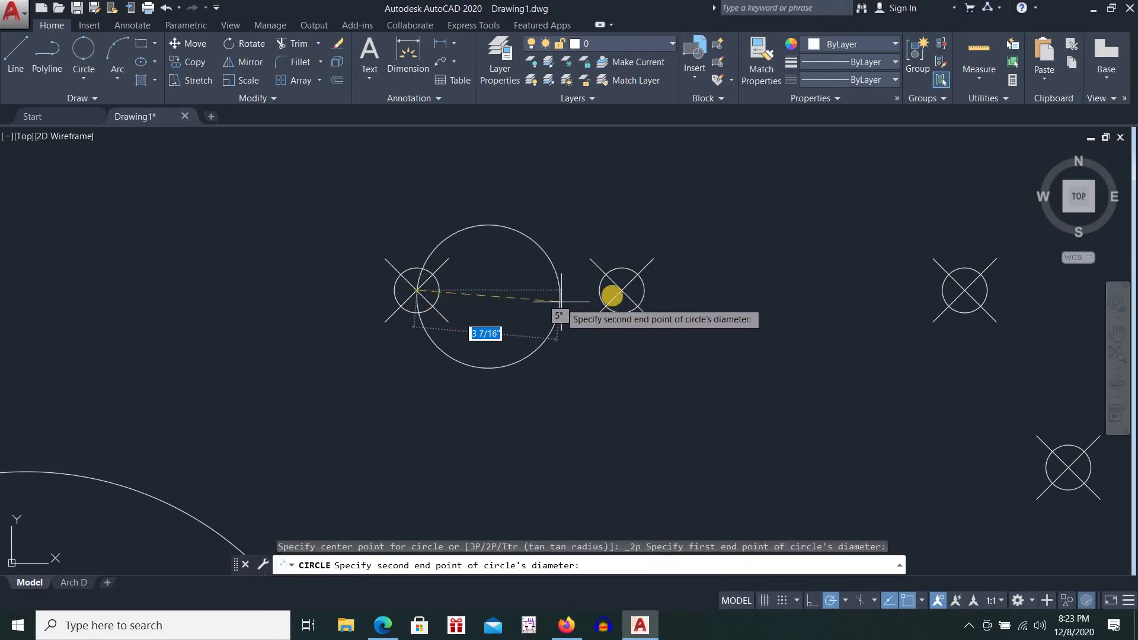
pyautogui.click(623, 292)
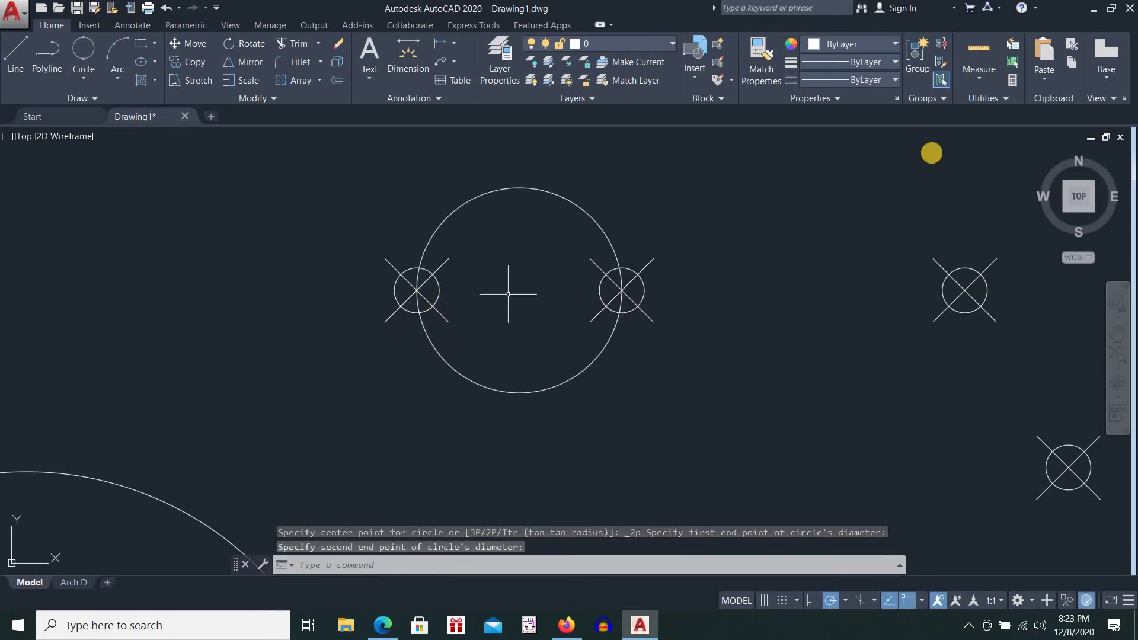
# Measure the 5-inch distance between the two marker centres, then pan right
pyautogui.click(979, 74)
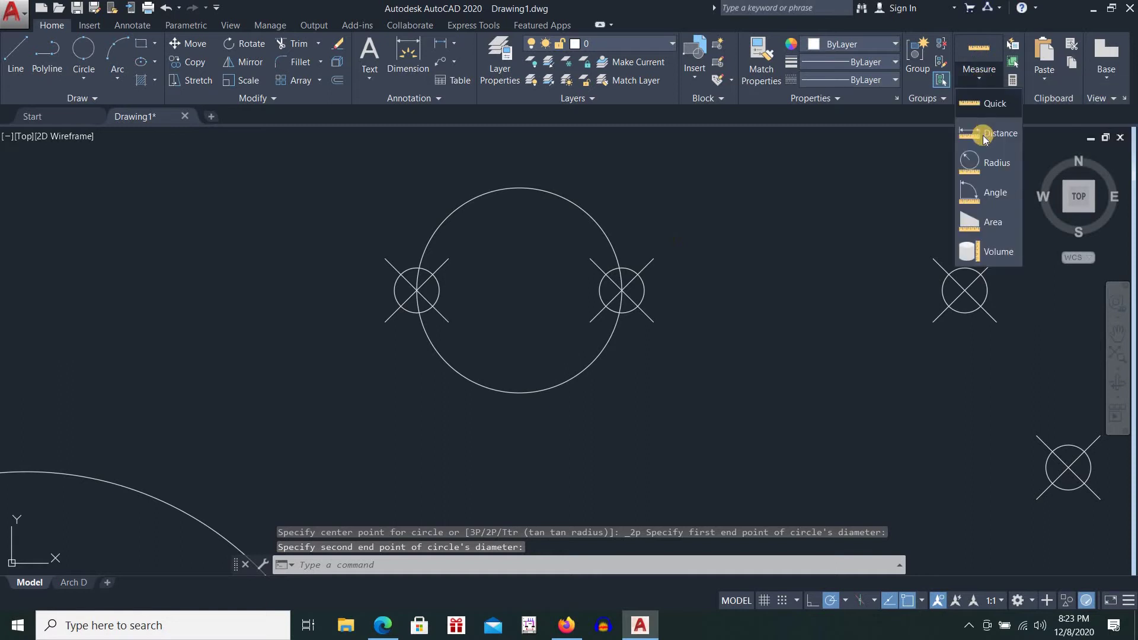
pyautogui.click(417, 290)
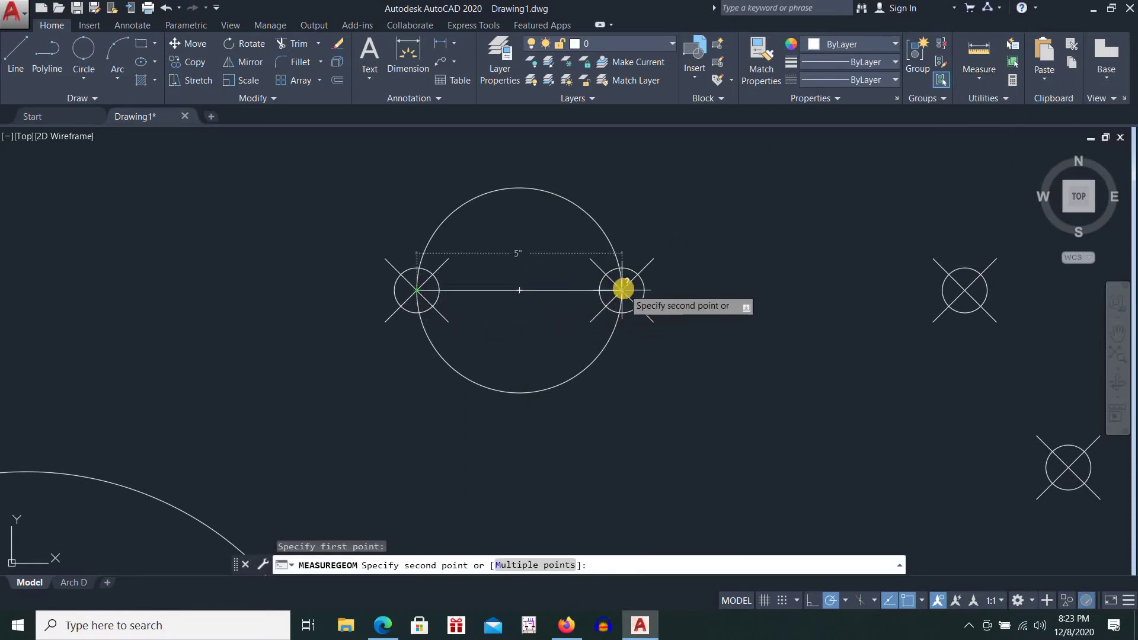
pyautogui.press('Escape')
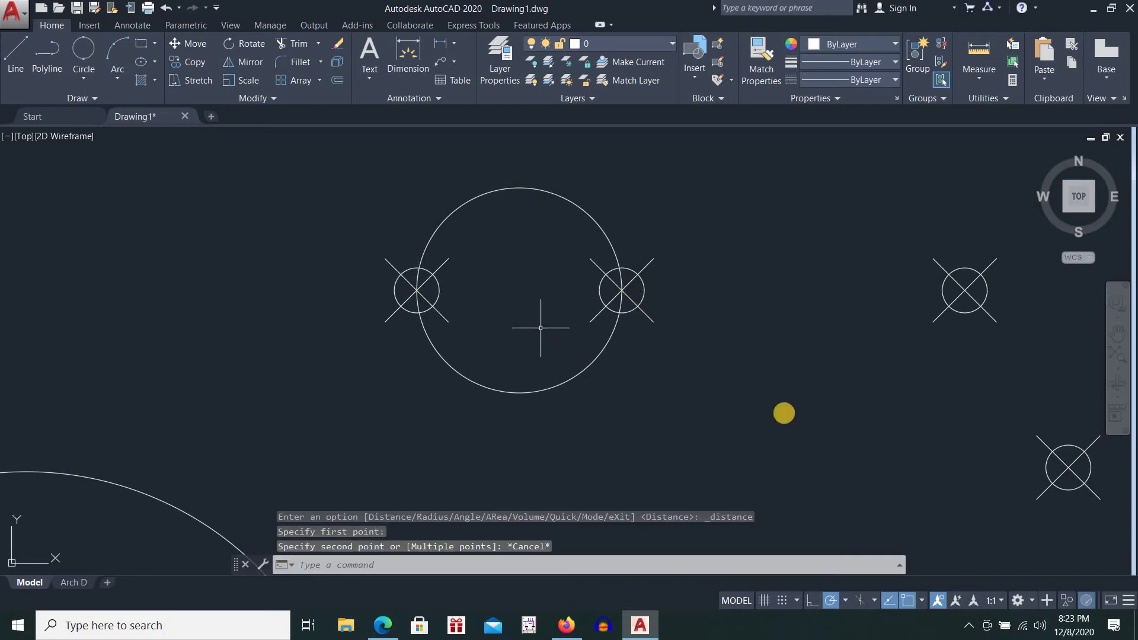
pyautogui.moveTo(764, 372); pyautogui.dragTo(329, 359, button='middle')
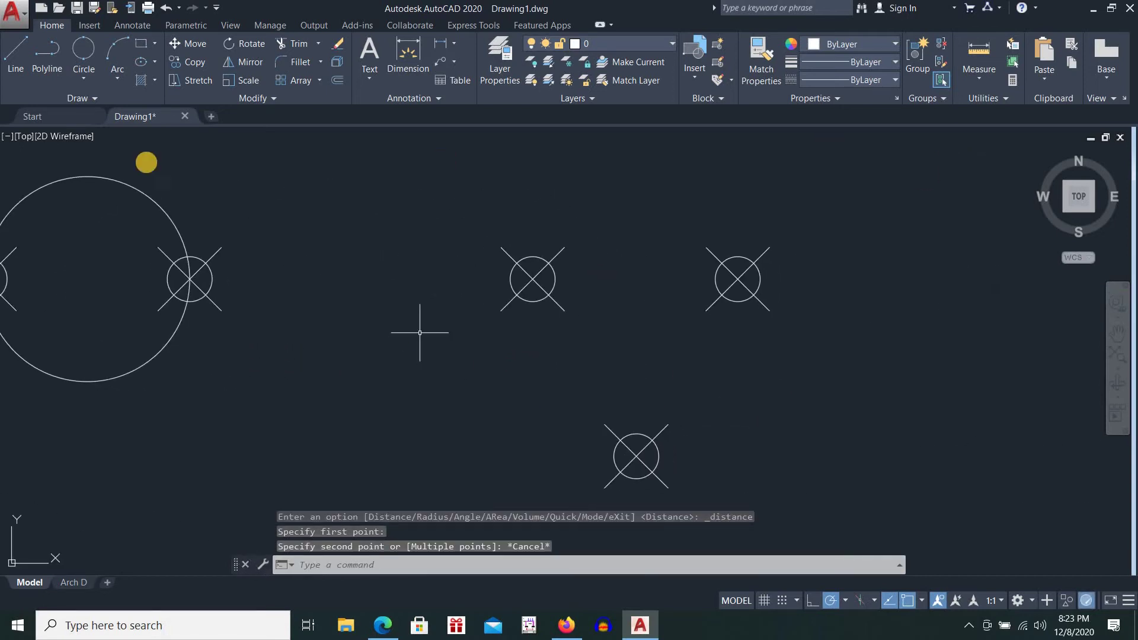
# Draw a 3-Point circle through the middle, right and lower markers
pyautogui.click(83, 82)
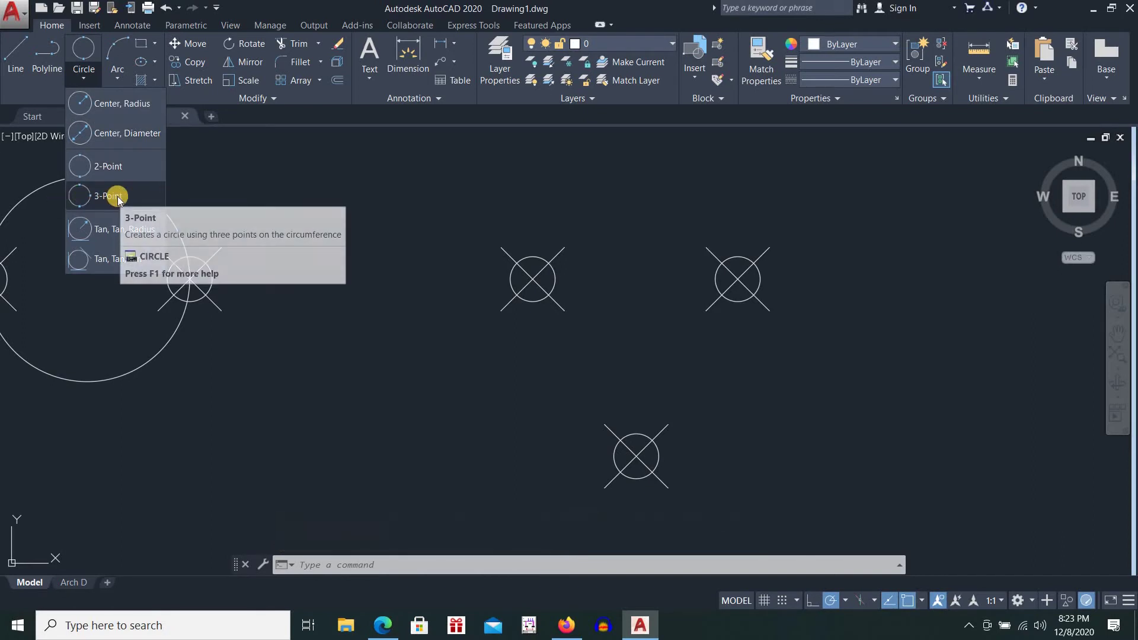
pyautogui.click(121, 200)
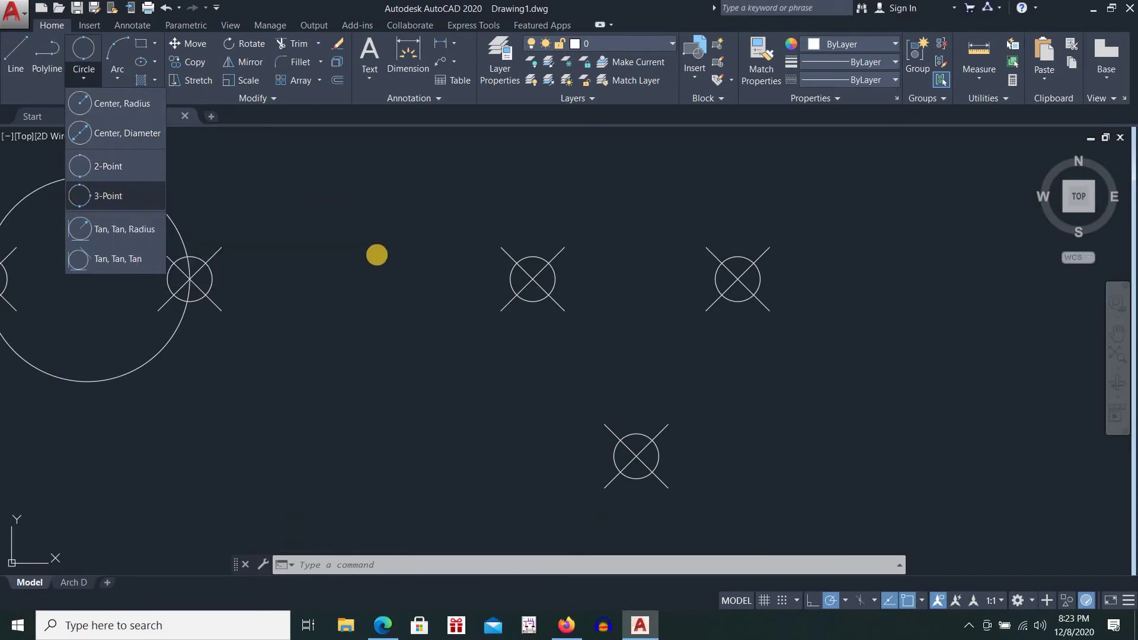
pyautogui.click(532, 278)
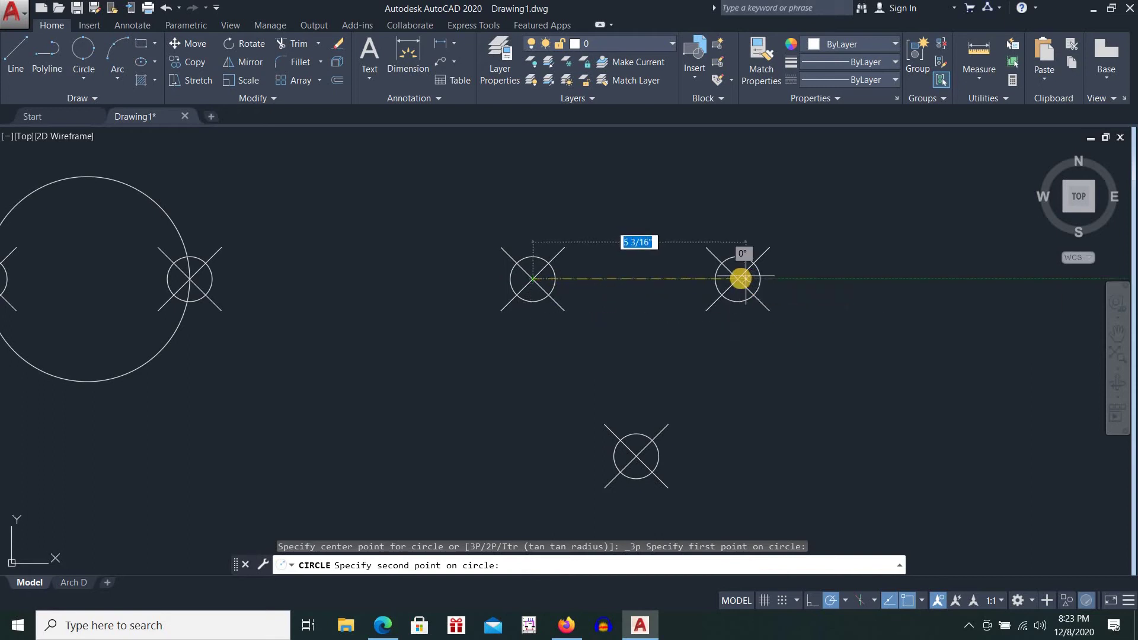
pyautogui.click(738, 278)
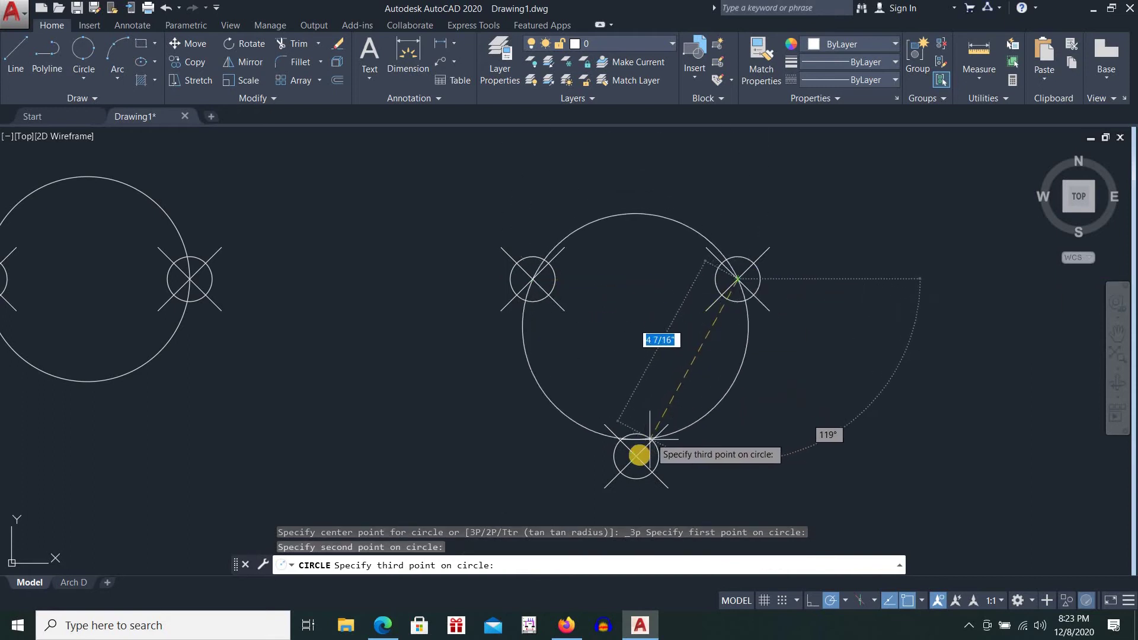
pyautogui.click(636, 456)
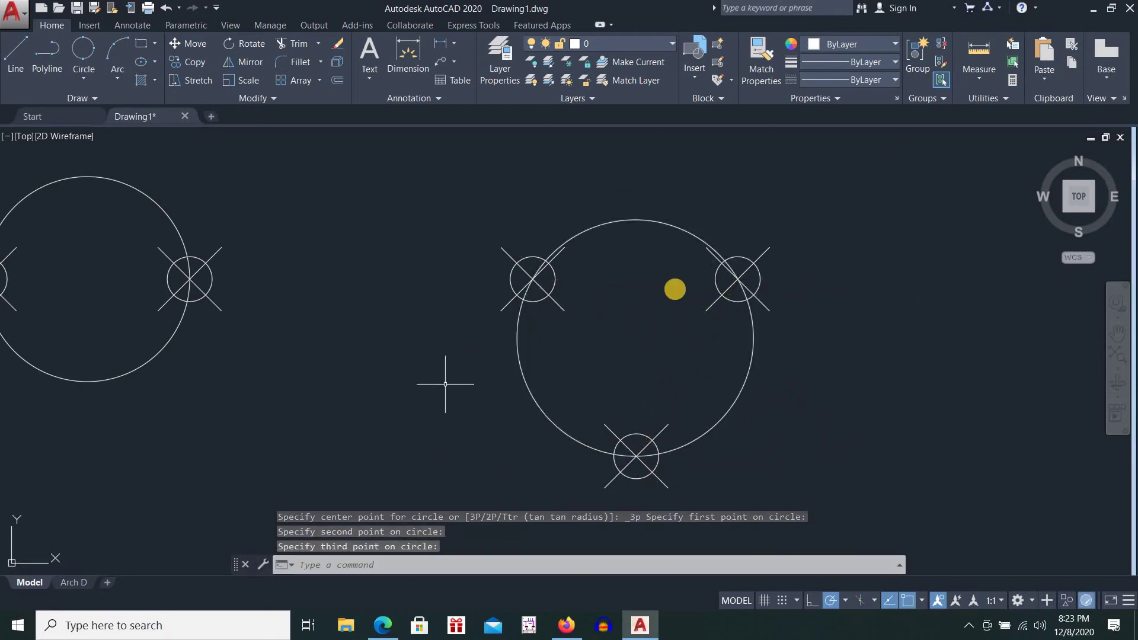
# Measure the three-point circle's radius, then bring the two angled lines into view
pyautogui.click(979, 80)
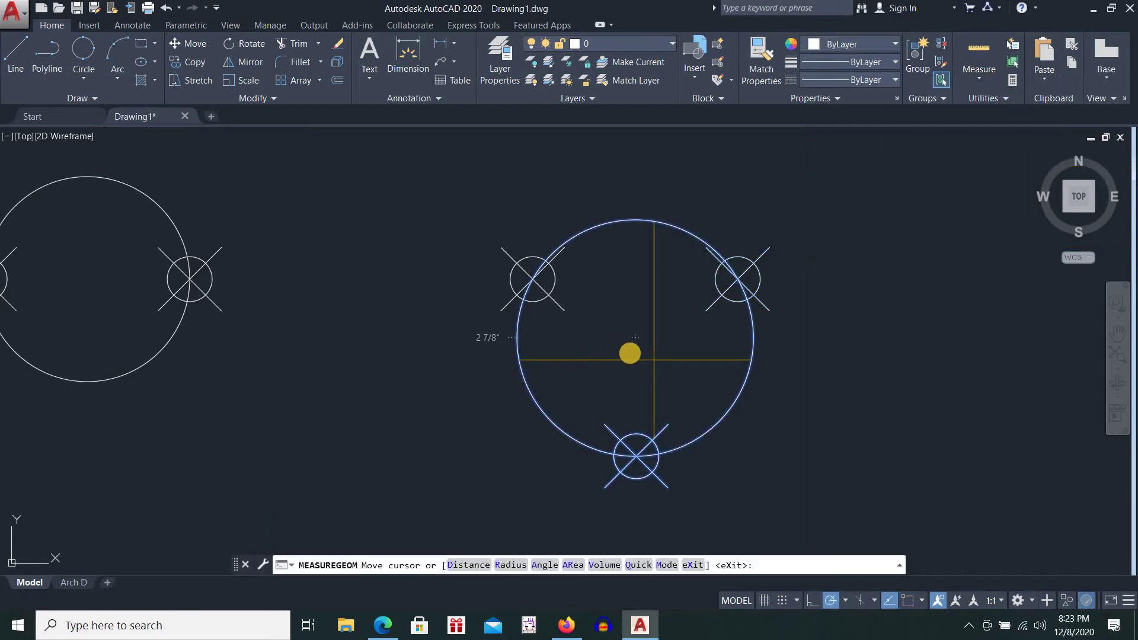
pyautogui.press('Escape')
pyautogui.scroll(-8, 816, 359)
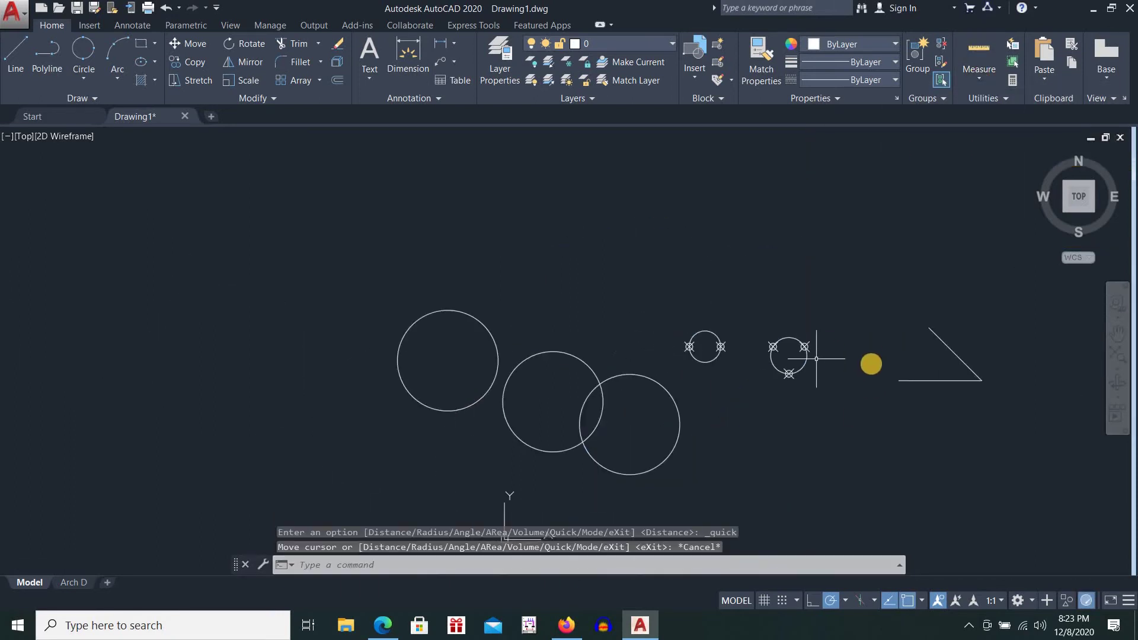
pyautogui.moveTo(874, 360); pyautogui.dragTo(633, 289, button='middle')
pyautogui.scroll(5, 633, 289)
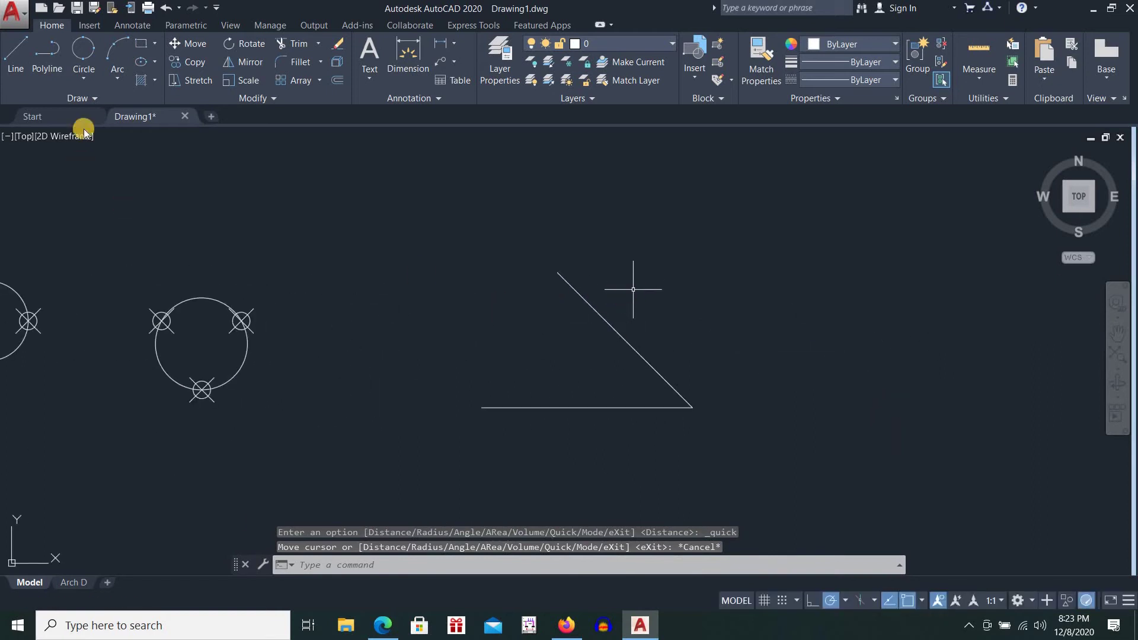
pyautogui.click(84, 79)
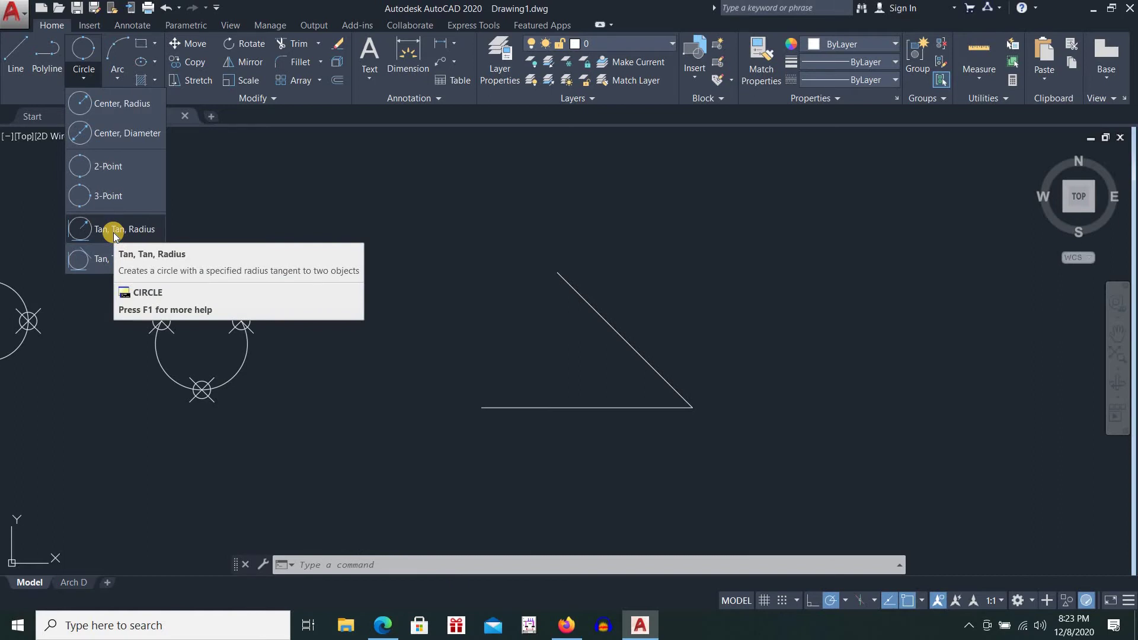
# Draw a radius-1 Tan, Tan, Radius circle touching the slanted and horizontal lines
pyautogui.click(112, 231)
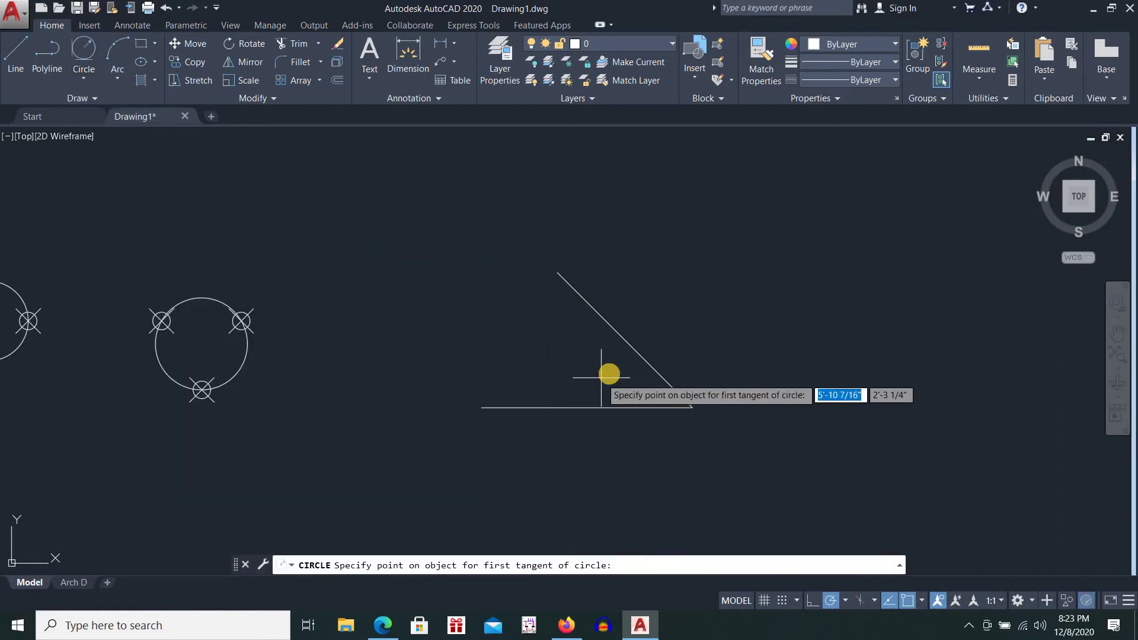
pyautogui.click(623, 339)
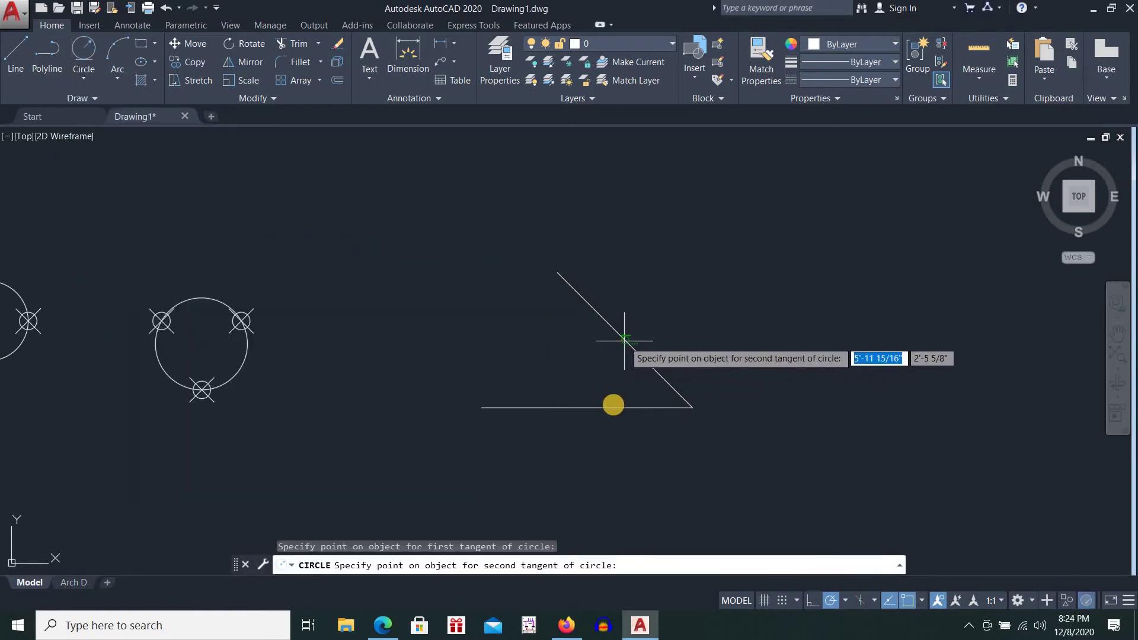
pyautogui.click(613, 406)
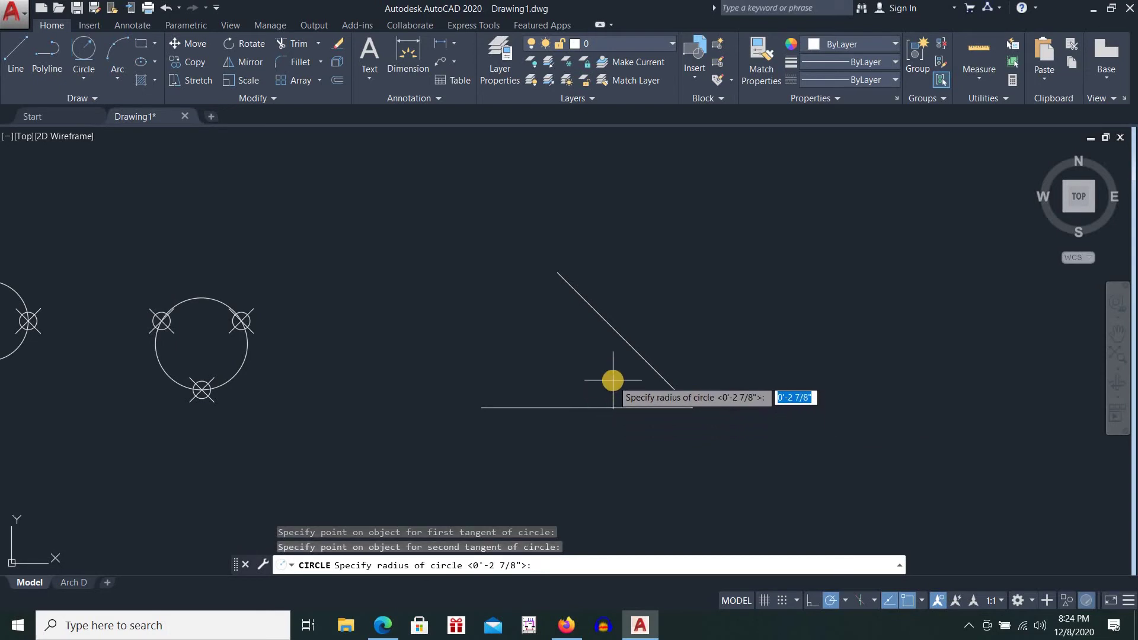
pyautogui.press('Return')
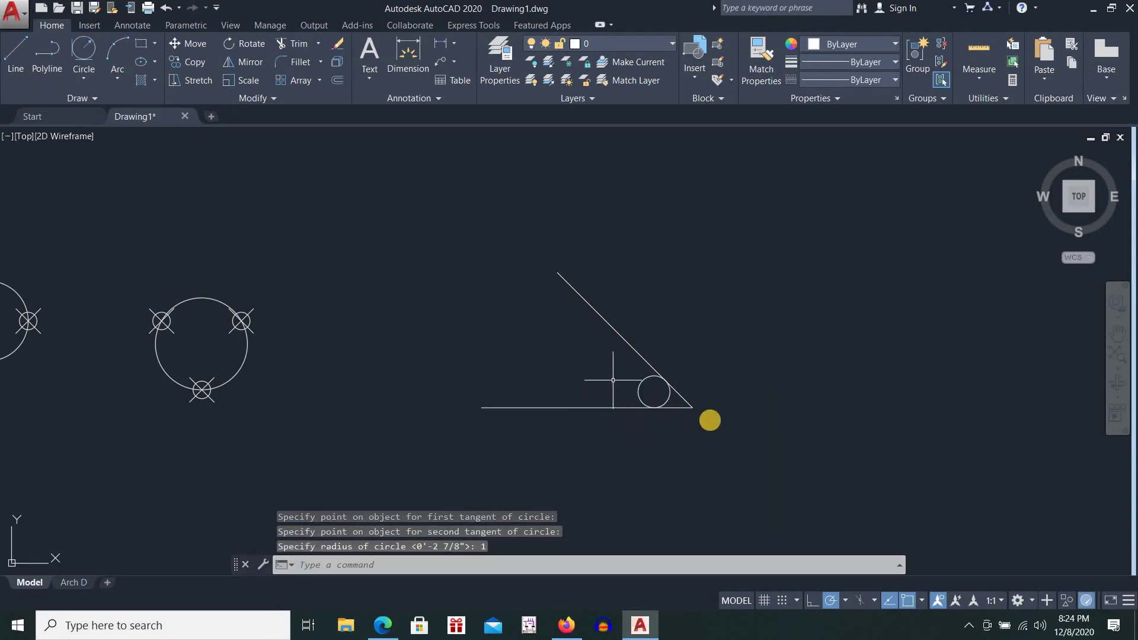
# Zoom in to measure the small circle's radius, then recentre the lines in view
pyautogui.scroll(2, 691, 388)
pyautogui.scroll(2, 691, 388)
pyautogui.scroll(2, 691, 387)
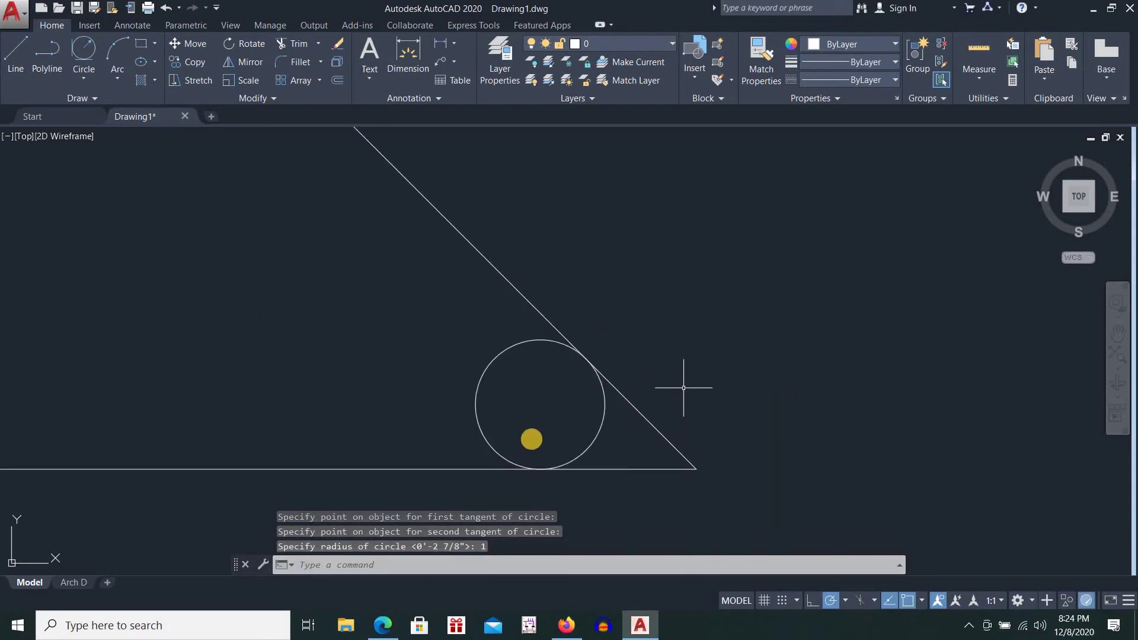
pyautogui.click(970, 52)
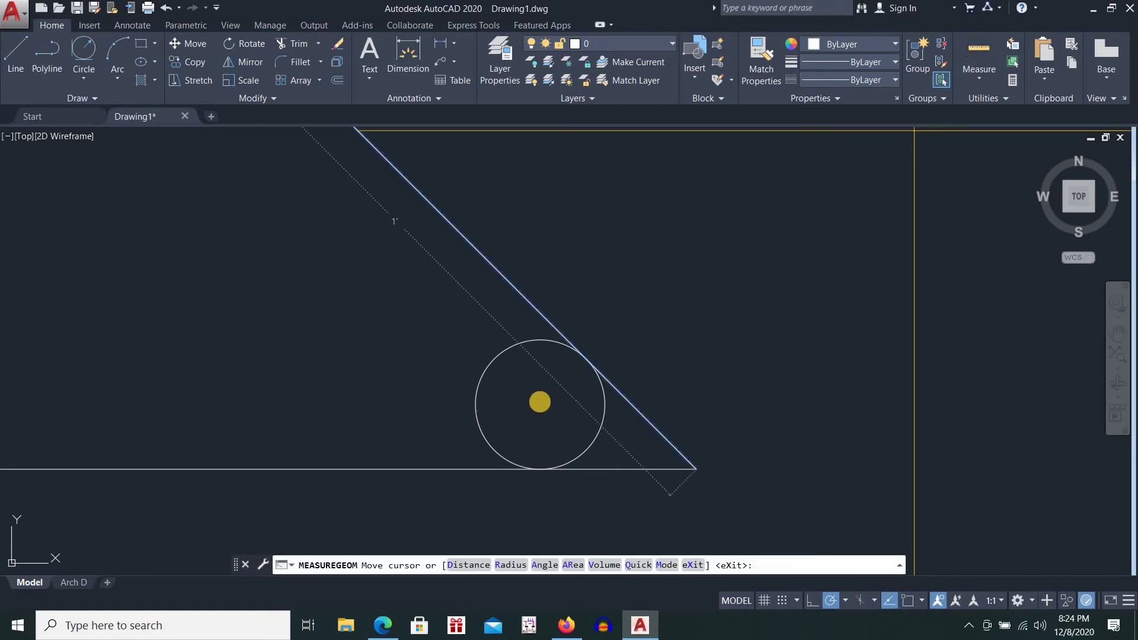
pyautogui.press('Escape')
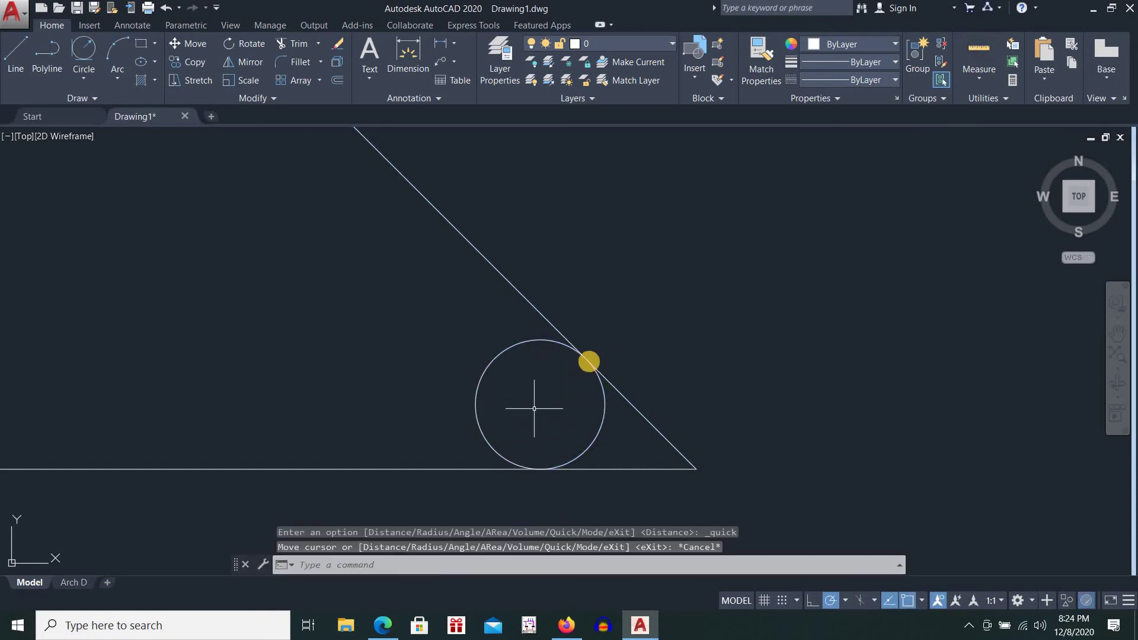
pyautogui.scroll(2, 589, 375)
pyautogui.scroll(-2, 590, 379)
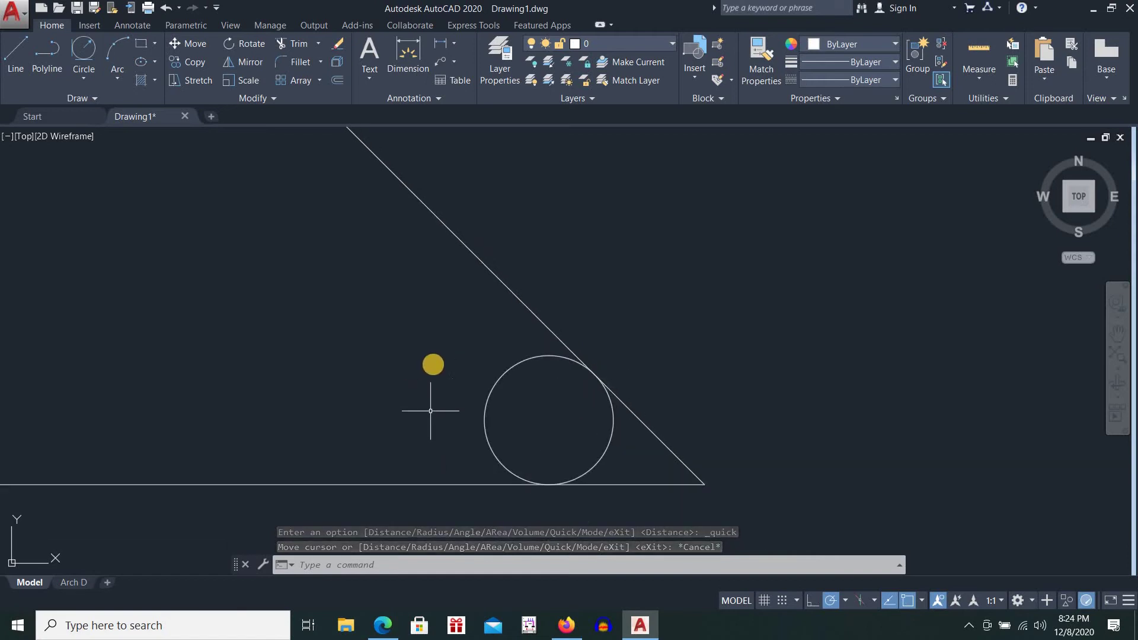
pyautogui.moveTo(424, 368); pyautogui.dragTo(592, 369, button='middle')
pyautogui.scroll(-2, 592, 375)
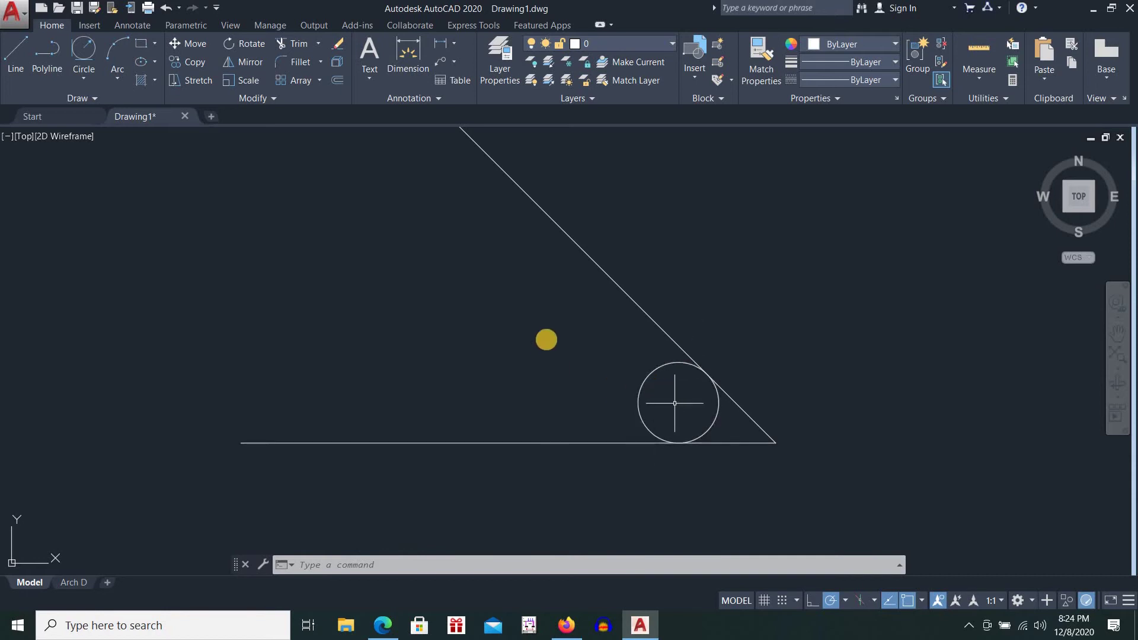
pyautogui.scroll(-2, 549, 339)
pyautogui.moveTo(554, 333); pyautogui.dragTo(529, 349, button='middle')
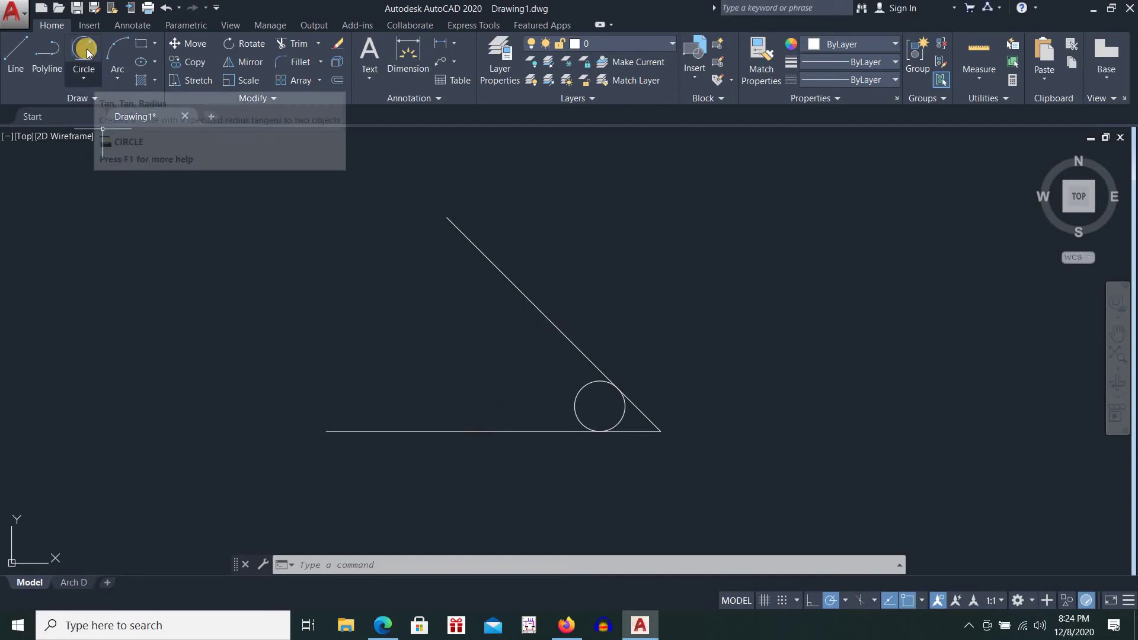
# Draw a radius-5 circle tangent to the slanted and bottom lines on the left
pyautogui.click(84, 70)
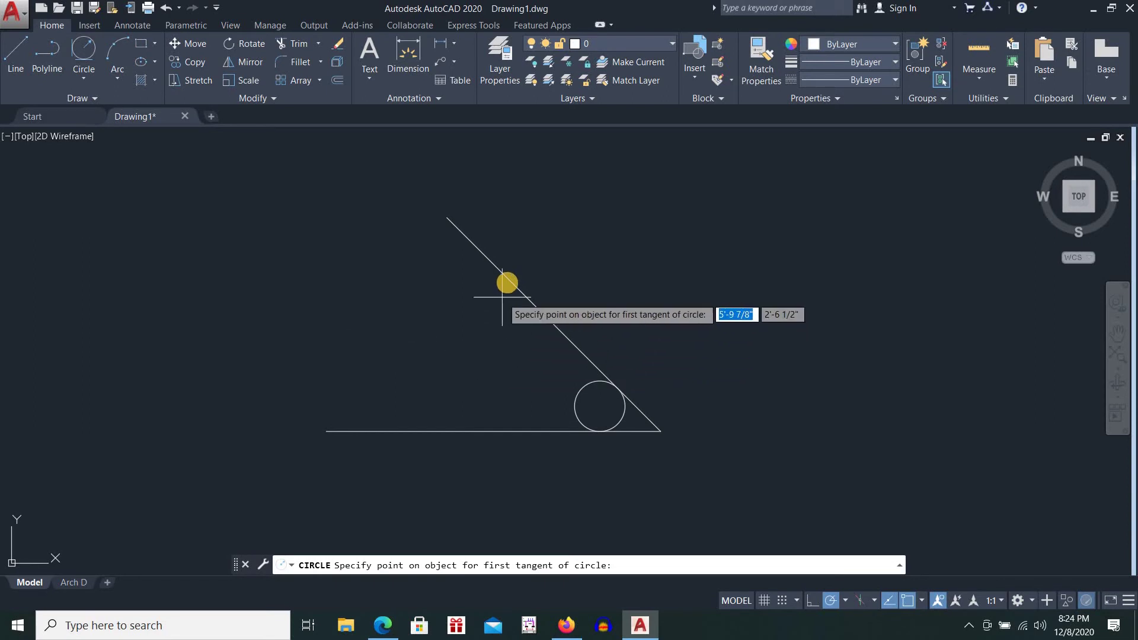
pyautogui.click(509, 280)
pyautogui.click(446, 430)
pyautogui.write('5')
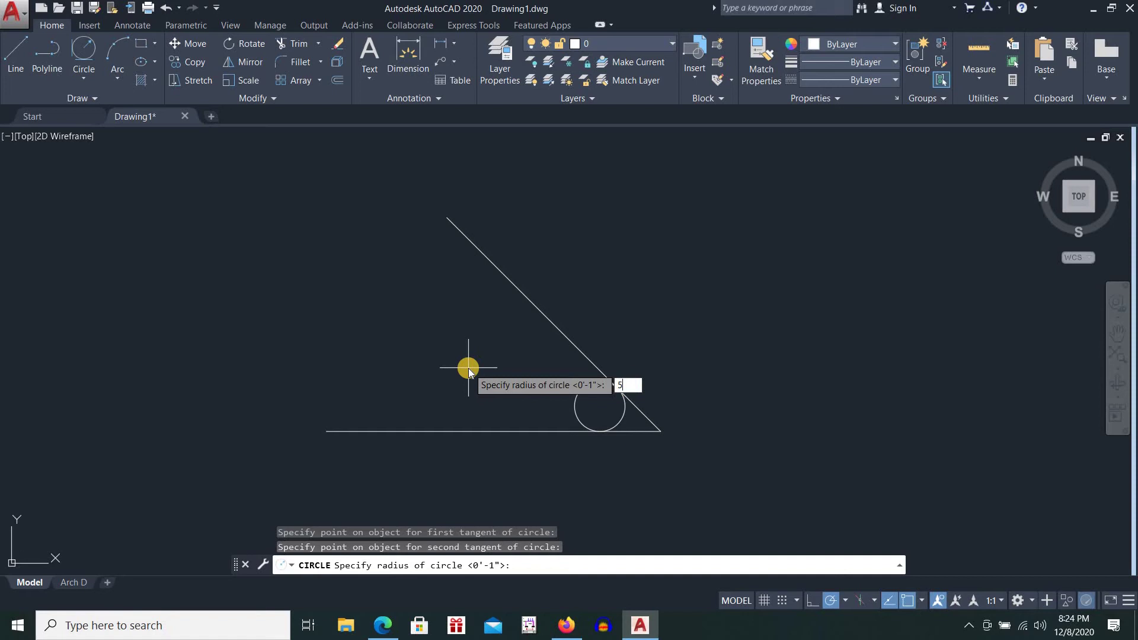
pyautogui.press('Return')
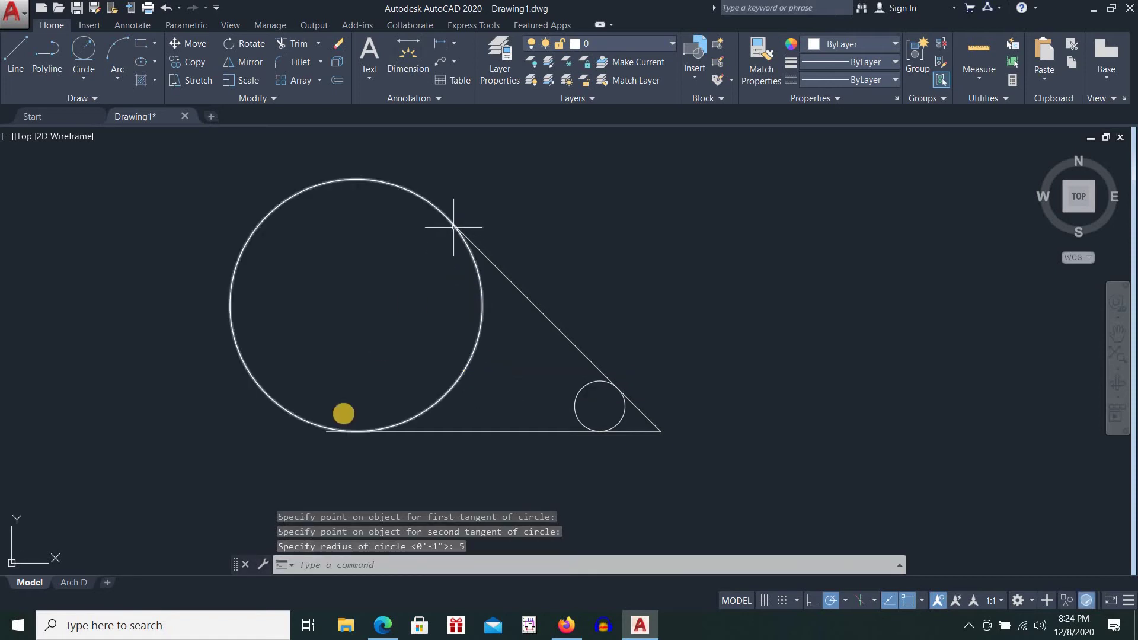
# Draw a radius-7 circle tangent to both lines and confirm its radius by measuring
pyautogui.click(87, 60)
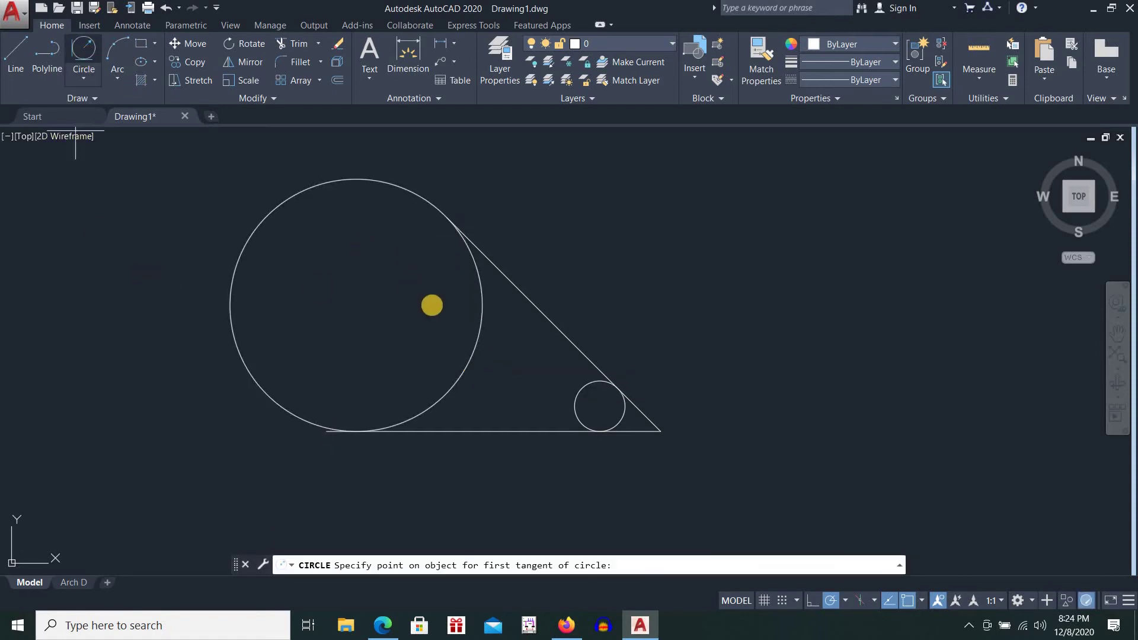
pyautogui.click(514, 287)
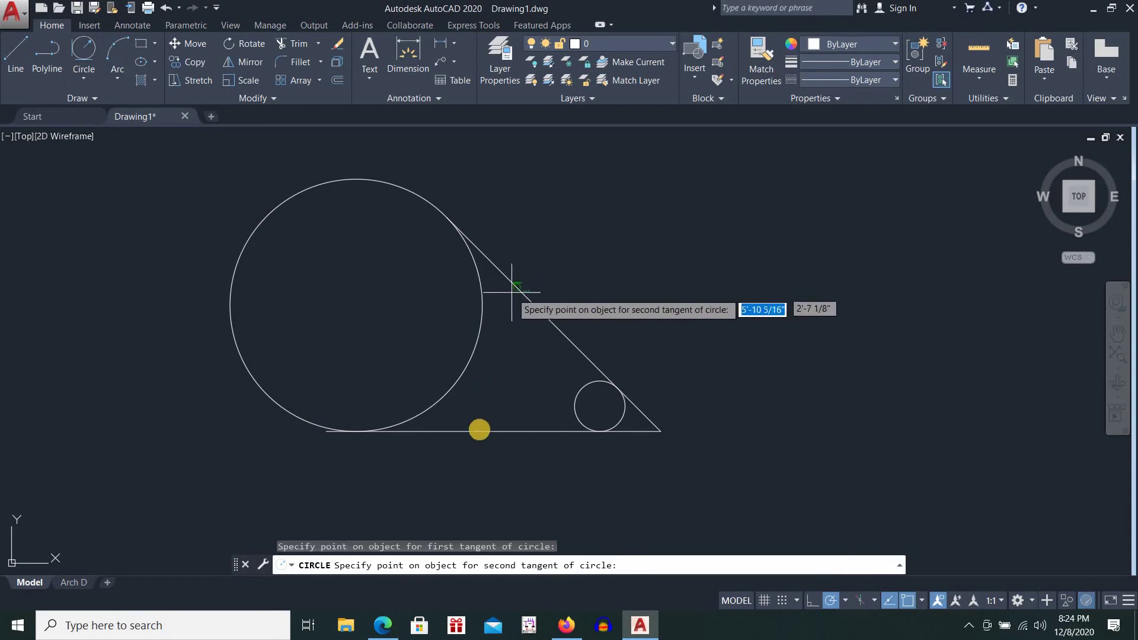
pyautogui.click(499, 393)
pyautogui.write('7')
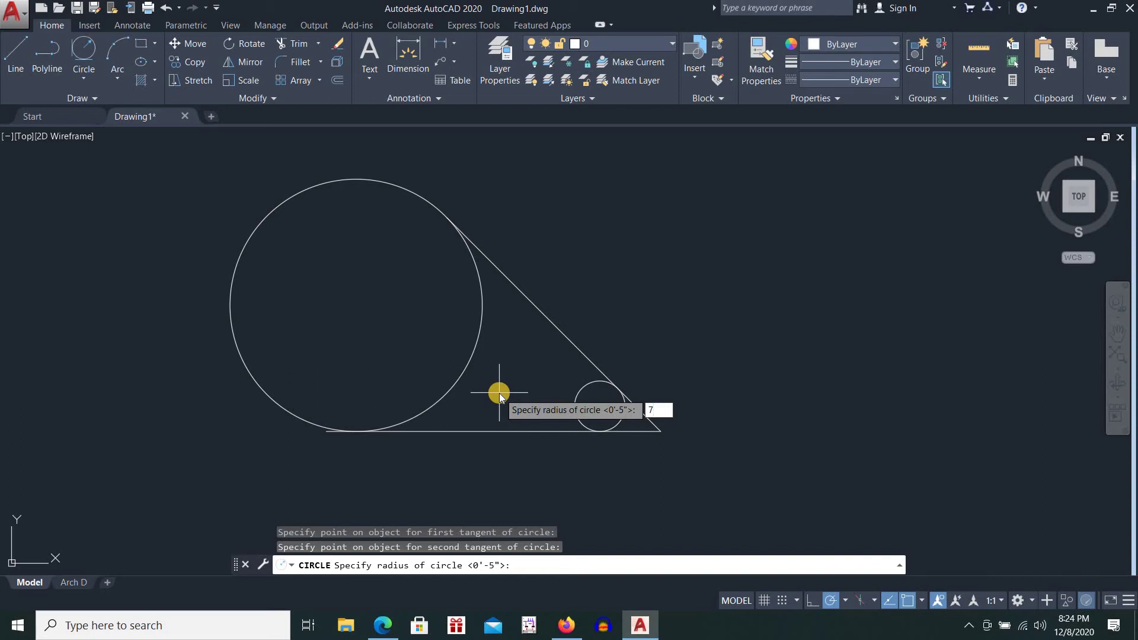
pyautogui.press('Return')
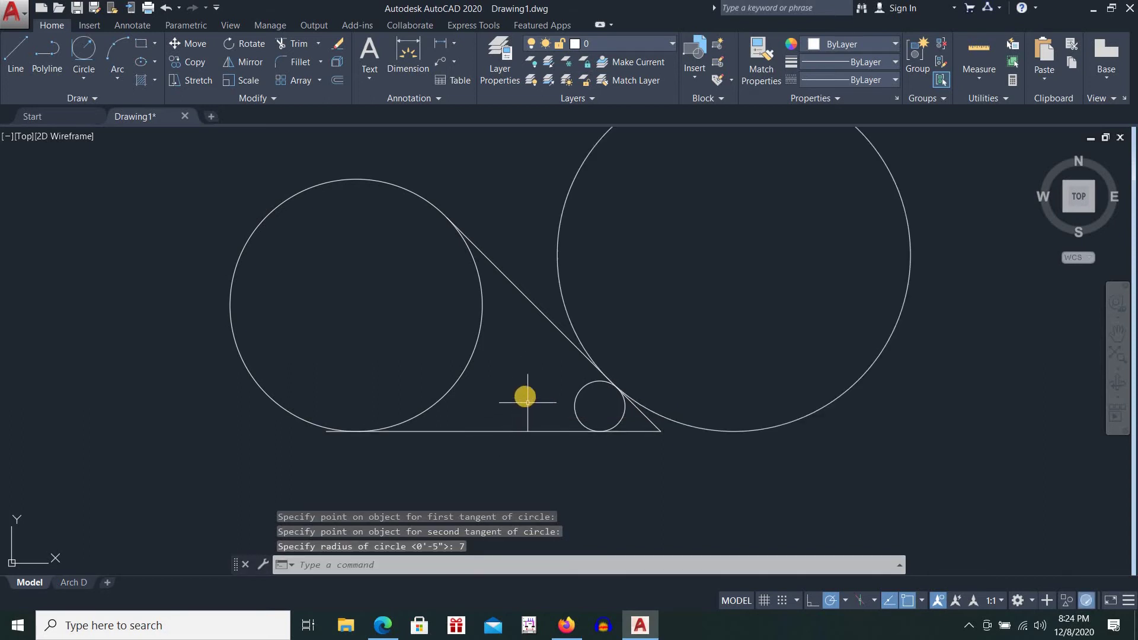
pyautogui.click(981, 53)
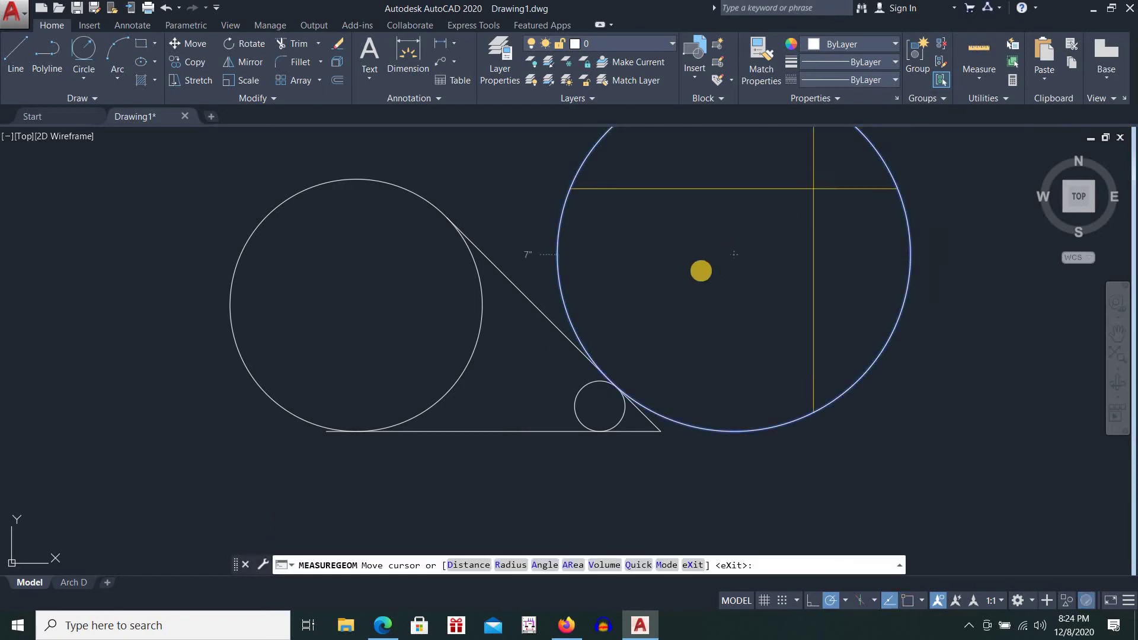
pyautogui.press('Escape')
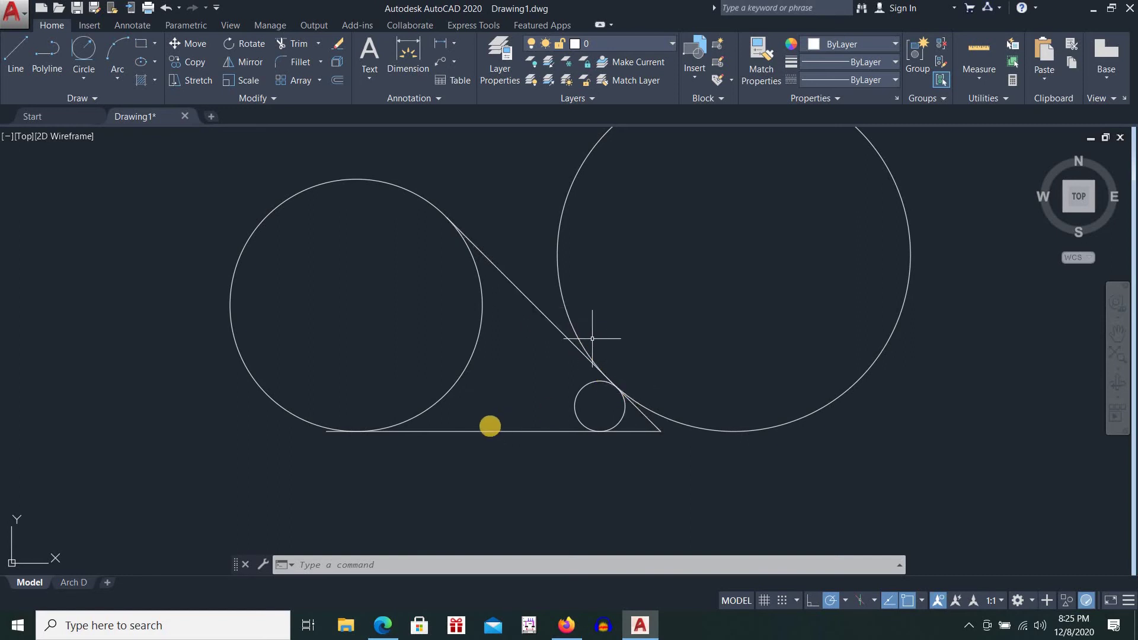
# Draw a Tan, Tan, Tan circle touching the left small circle, large circle and right small circle
pyautogui.scroll(-1, 687, 441)
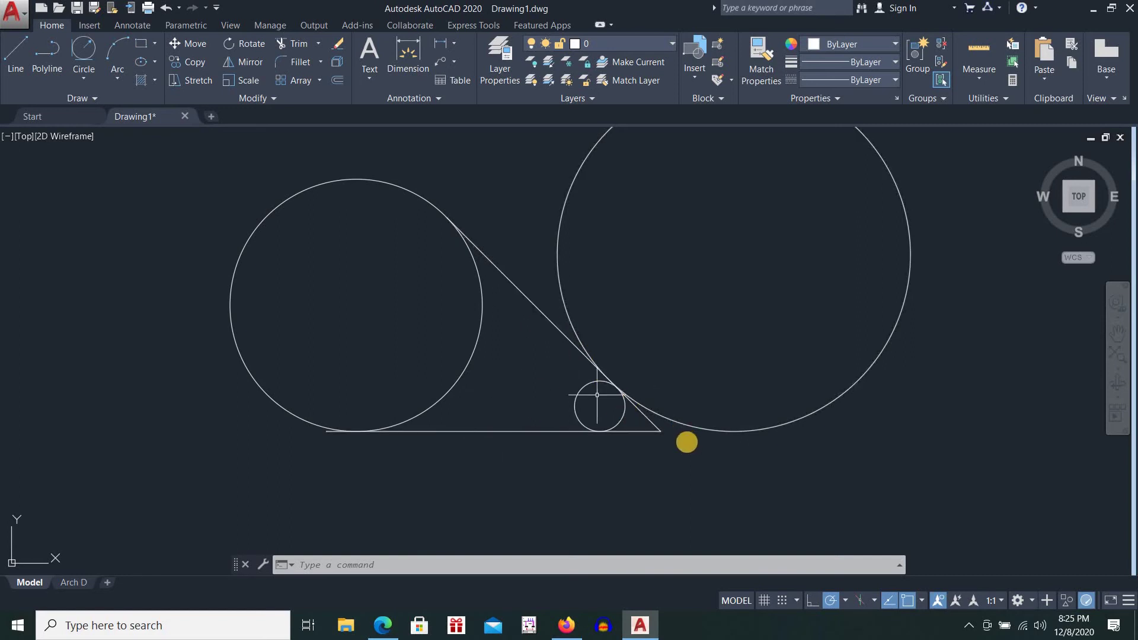
pyautogui.scroll(-1, 687, 441)
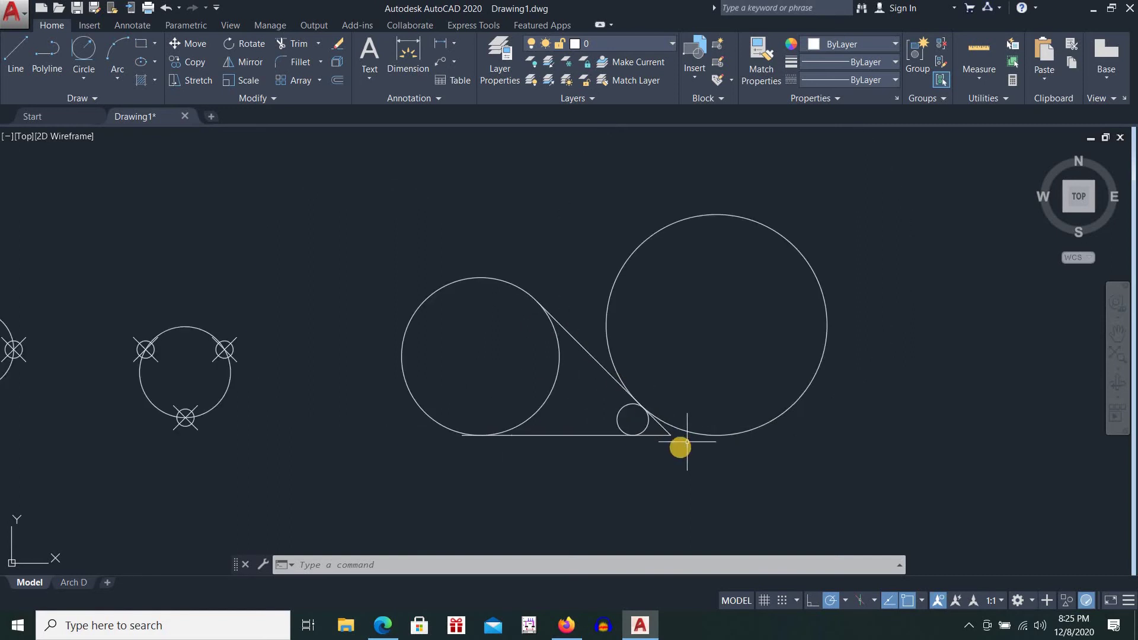
pyautogui.click(87, 81)
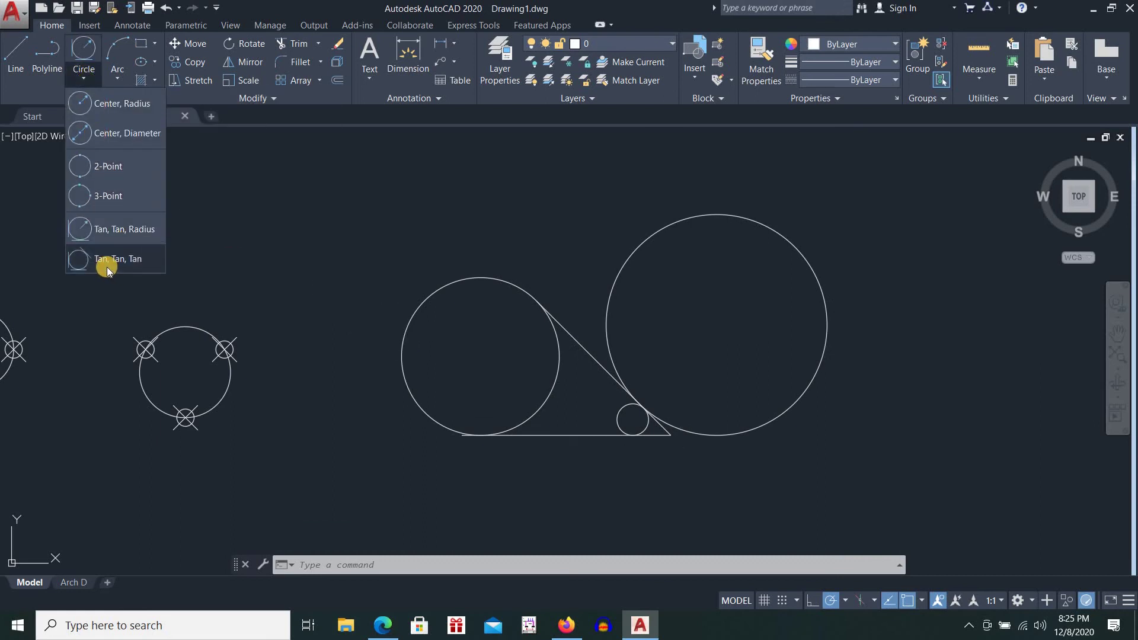
pyautogui.click(105, 264)
pyautogui.moveTo(106, 285); pyautogui.dragTo(664, 262, button='middle')
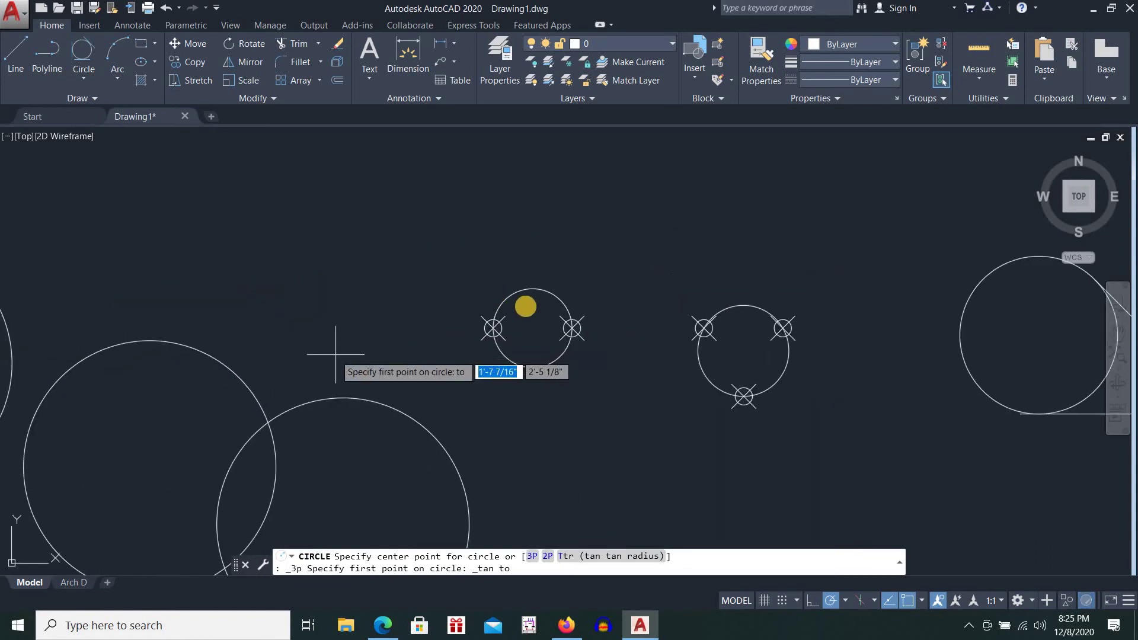
pyautogui.moveTo(330, 363); pyautogui.dragTo(543, 312, button='middle')
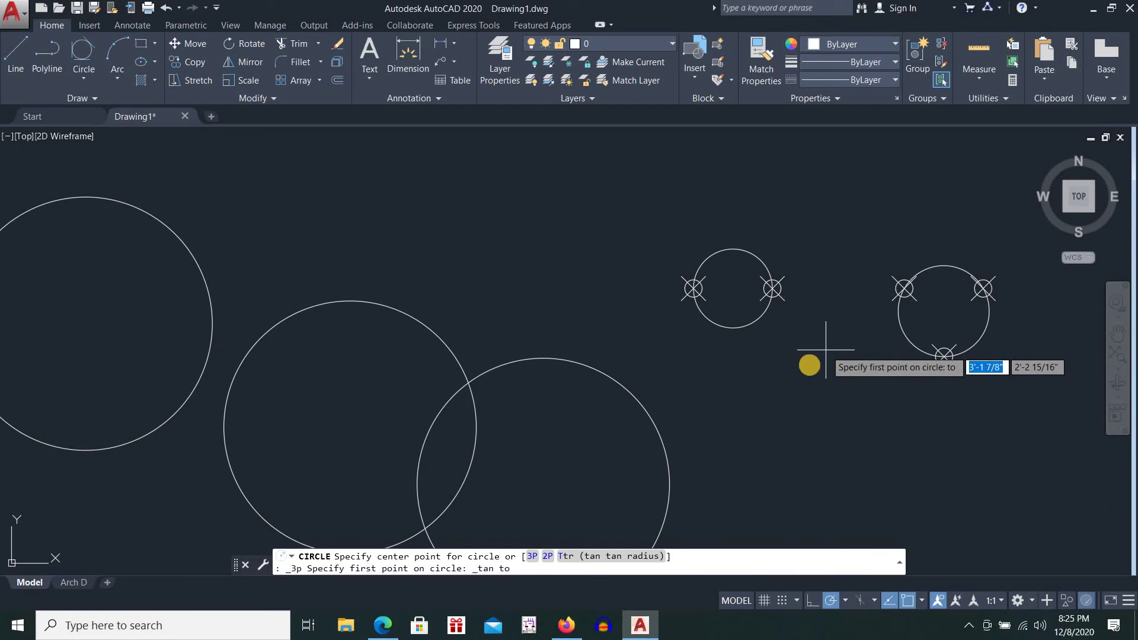
pyautogui.moveTo(820, 349); pyautogui.dragTo(665, 331, button='middle')
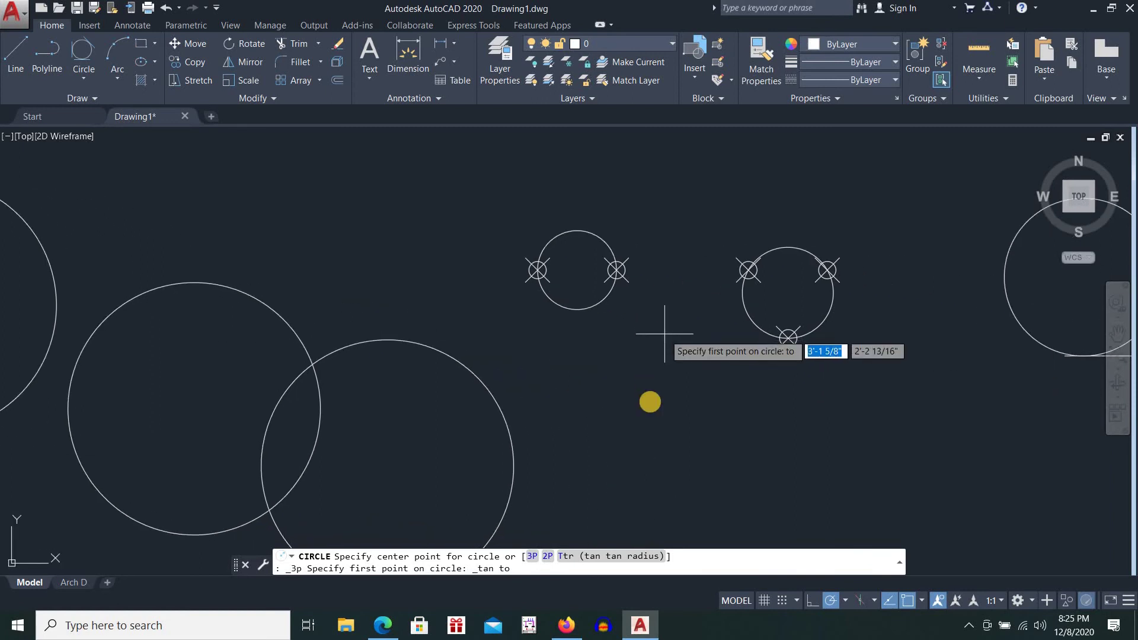
pyautogui.scroll(2, 656, 401)
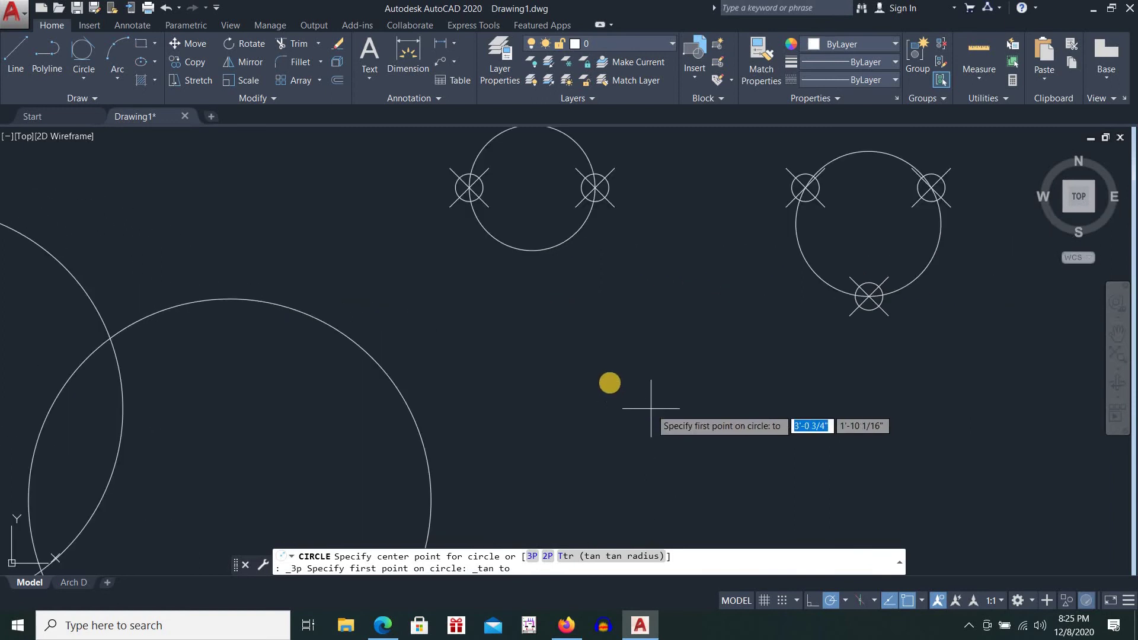
pyautogui.click(495, 251)
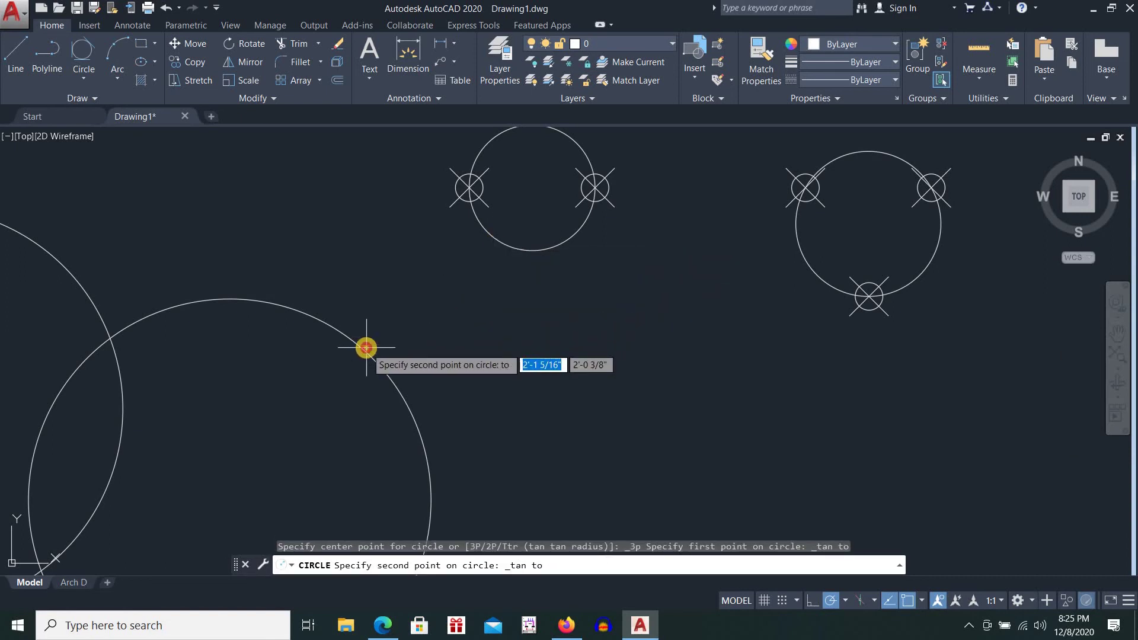
pyautogui.click(366, 348)
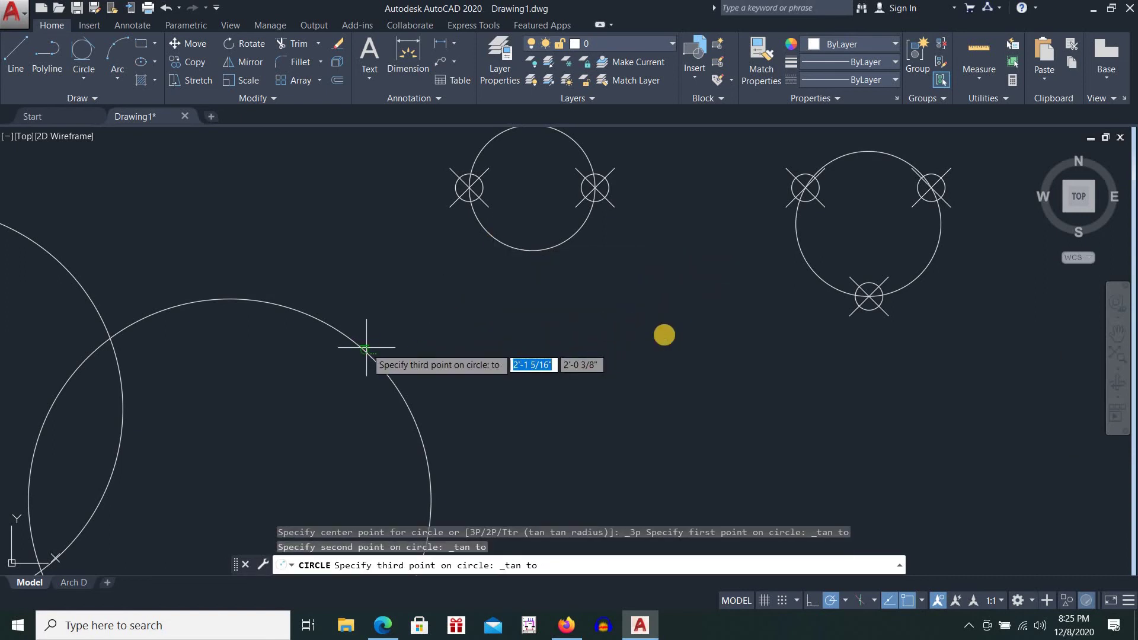
pyautogui.click(813, 271)
# Measure the new circle's radius at 8 7/16 inches, then view the whole drawing
pyautogui.scroll(-2, 612, 325)
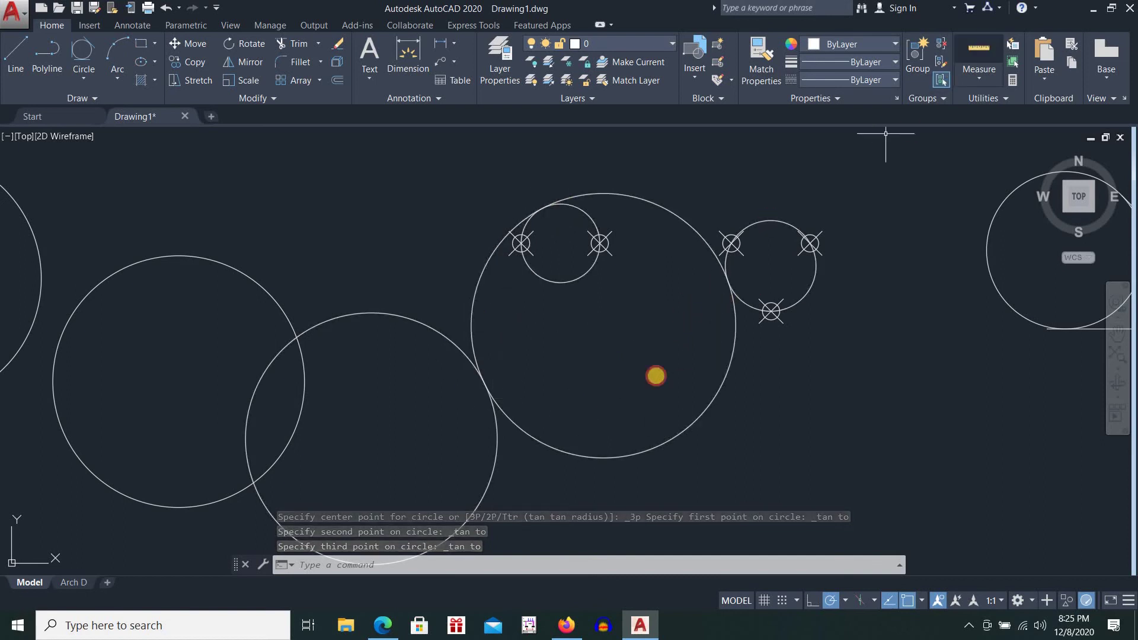
pyautogui.click(979, 51)
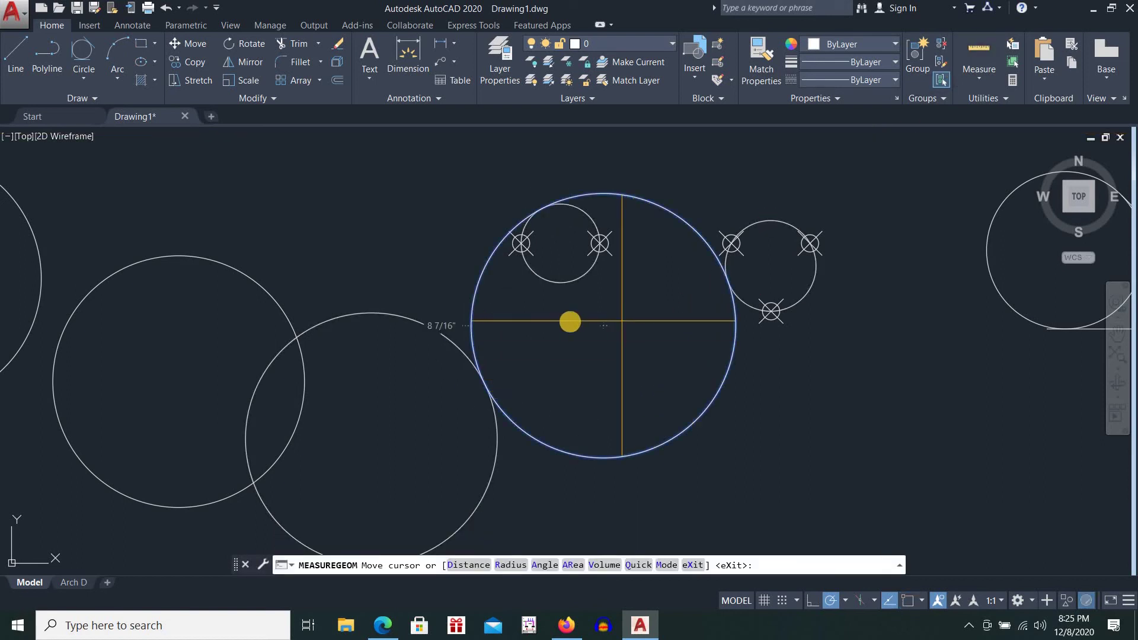
pyautogui.scroll(2, 559, 322)
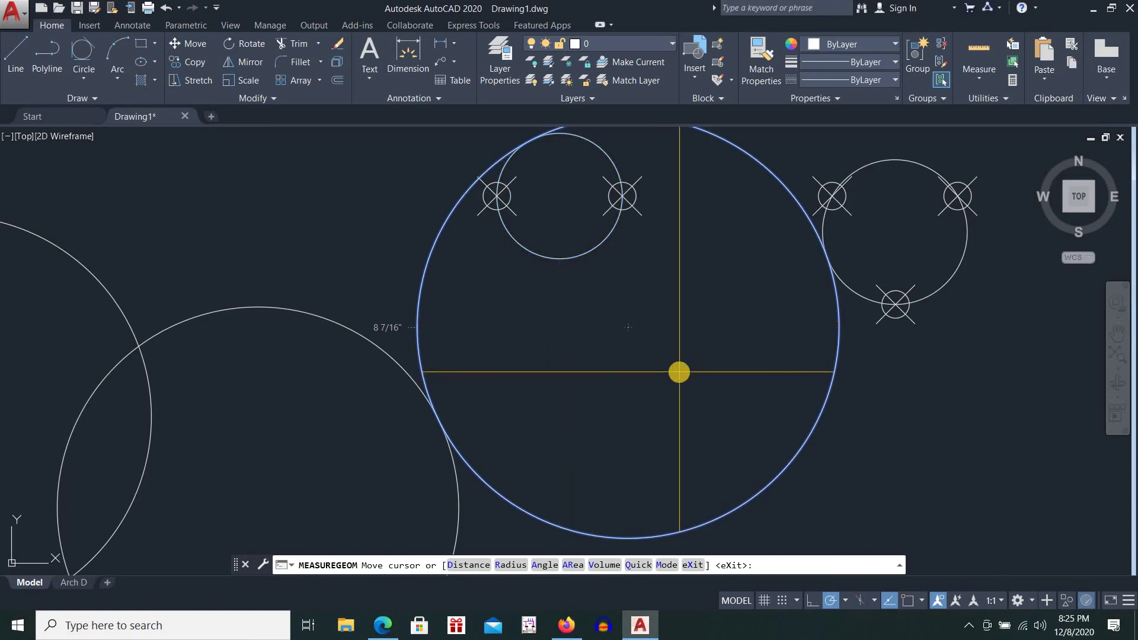
pyautogui.press('Escape')
pyautogui.scroll(-3, 680, 372)
pyautogui.moveTo(694, 399); pyautogui.dragTo(482, 323, button='middle')
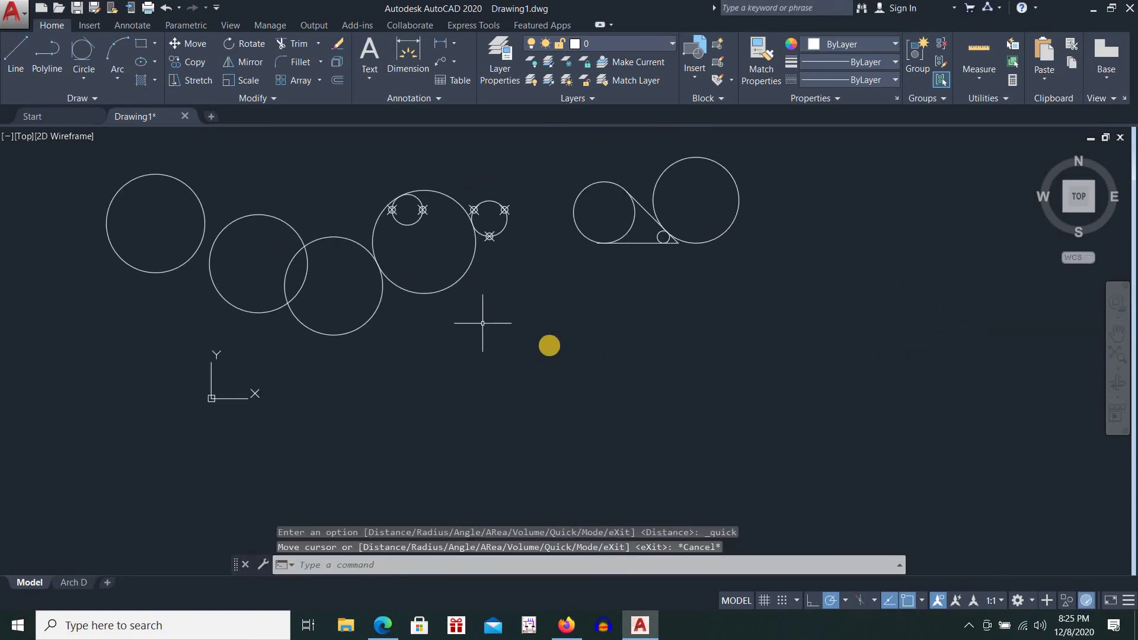
pyautogui.scroll(2, 549, 345)
pyautogui.write('c')
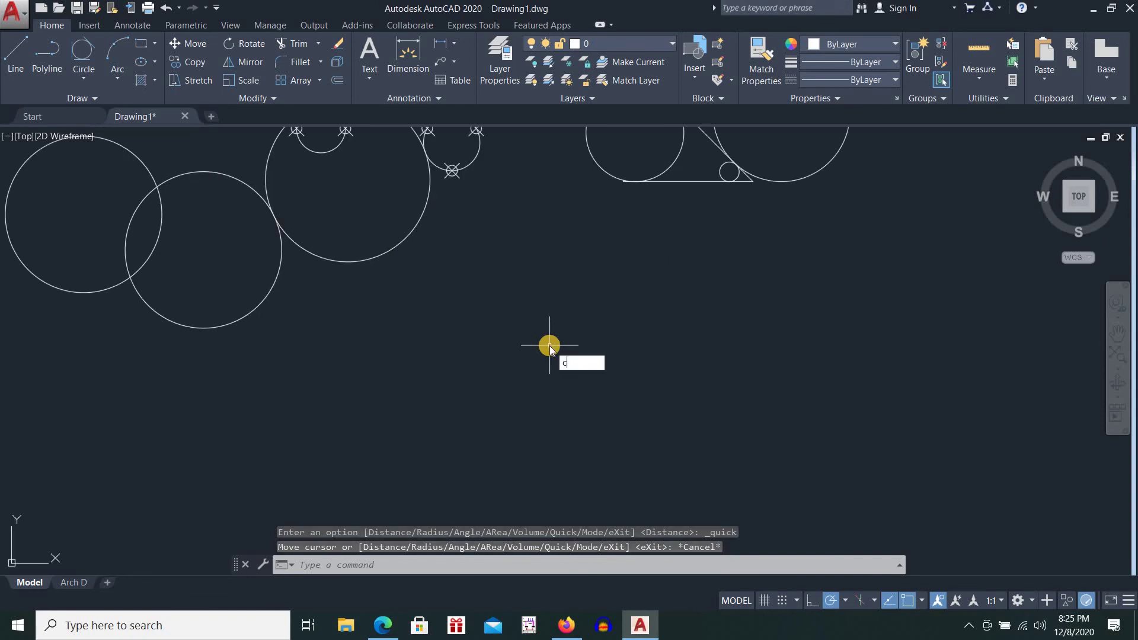
pyautogui.press('Return')
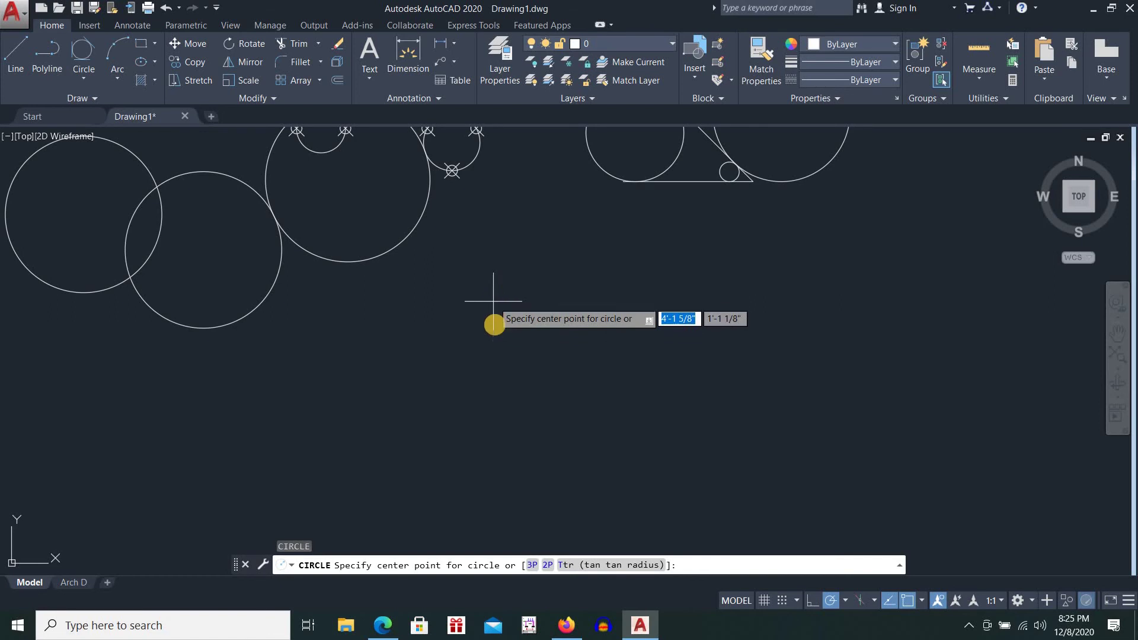
pyautogui.click(495, 319)
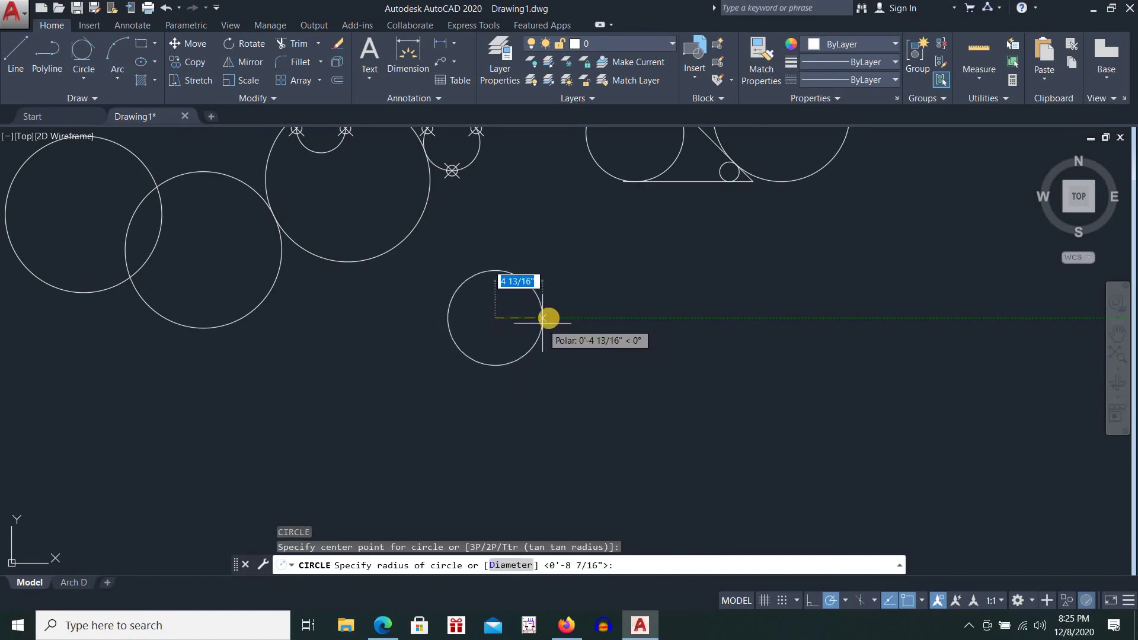
pyautogui.press('Escape')
pyautogui.write('c')
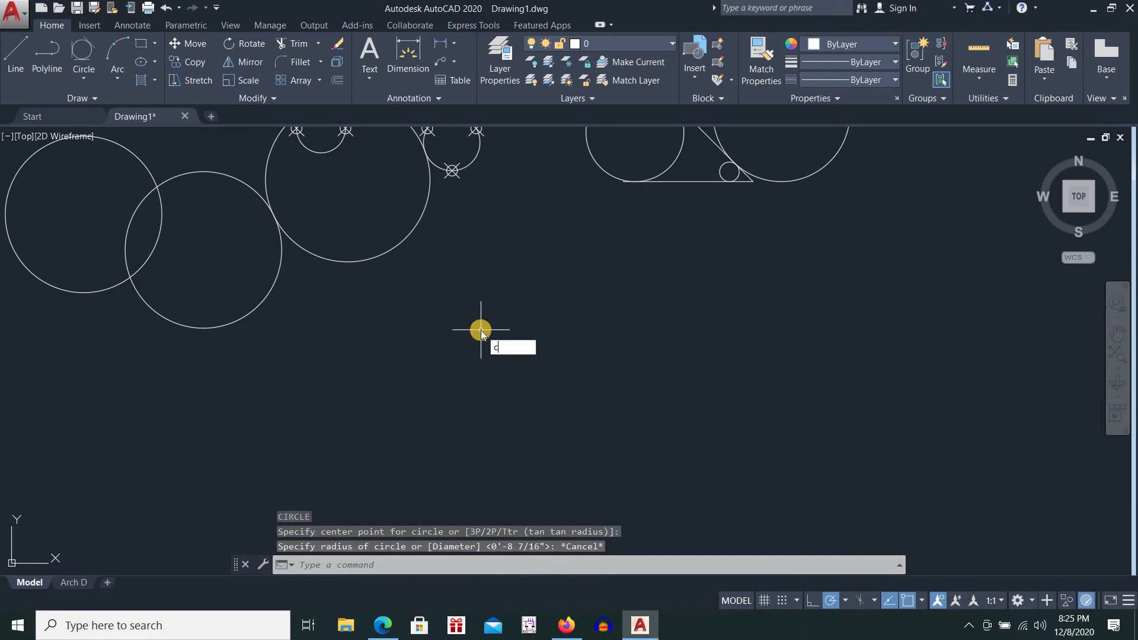
pyautogui.press('Return')
pyautogui.click(490, 313)
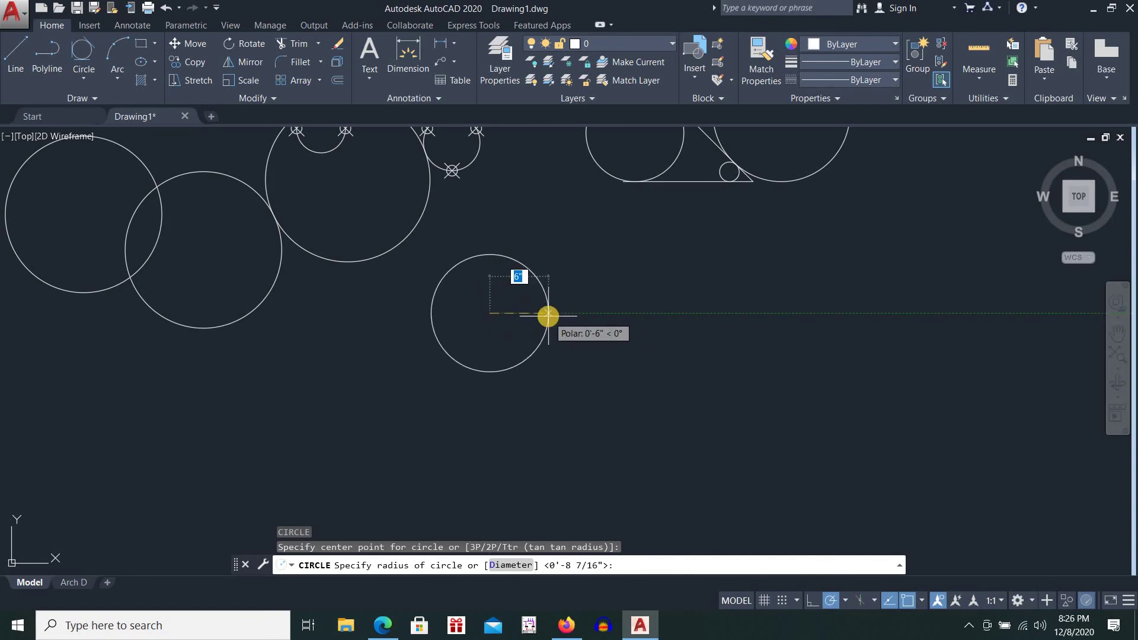
pyautogui.write('d')
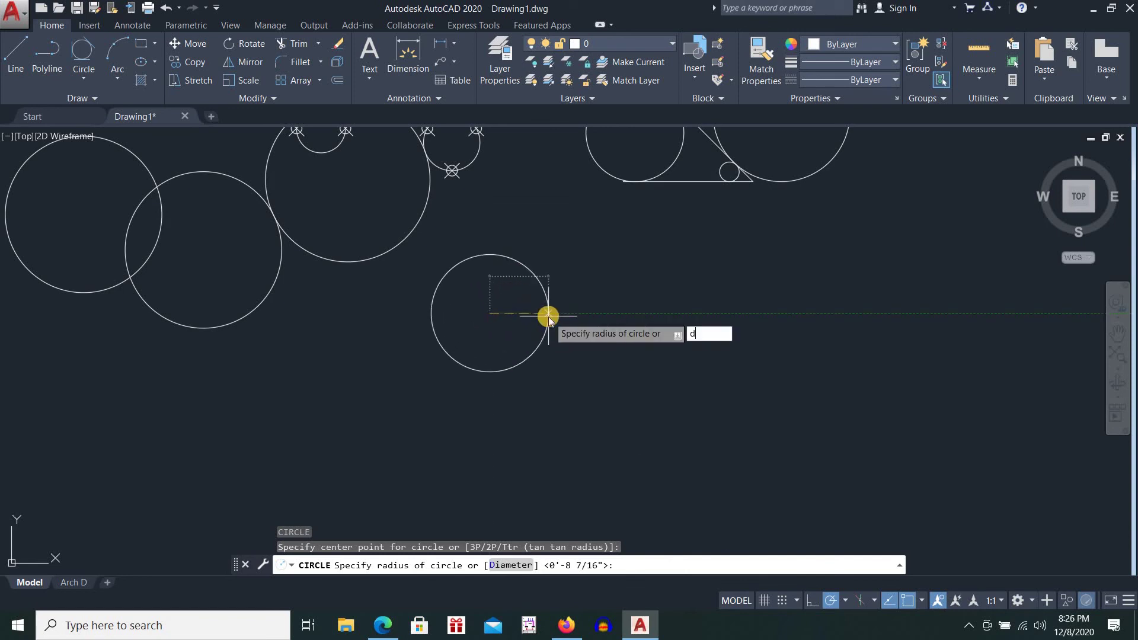
pyautogui.press('Return')
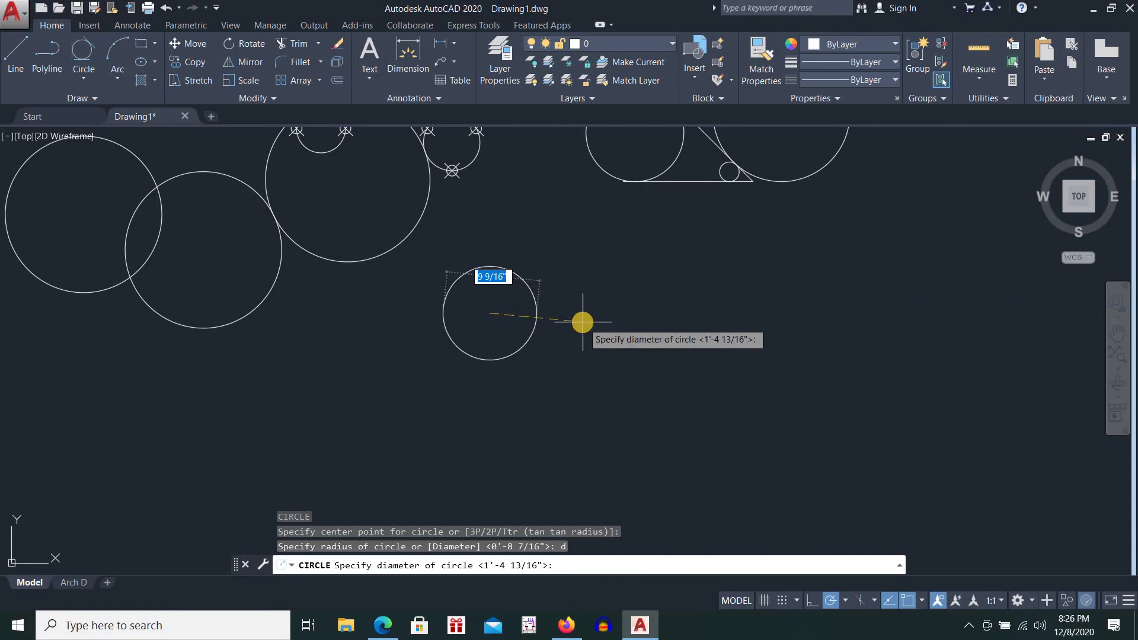
pyautogui.press('Escape')
pyautogui.scroll(-2, 204, 381)
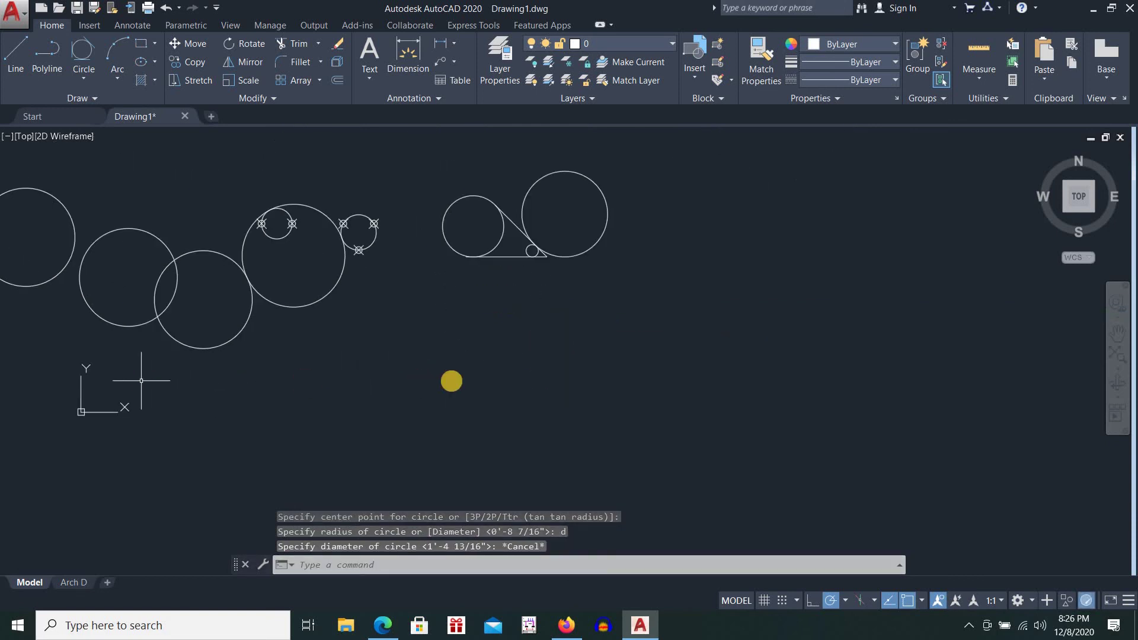
pyautogui.moveTo(157, 381); pyautogui.dragTo(452, 381, button='middle')
pyautogui.write('c')
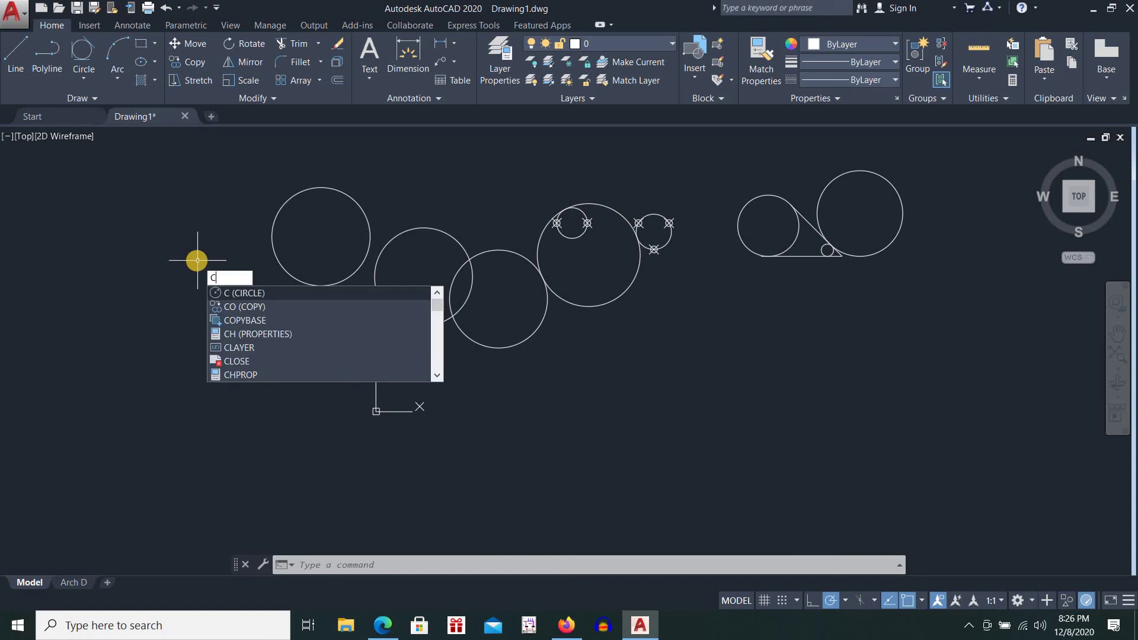
# Draw a radius-6 circle centred at 0,0 and recentre the view on it
pyautogui.press('Return')
pyautogui.write('0')
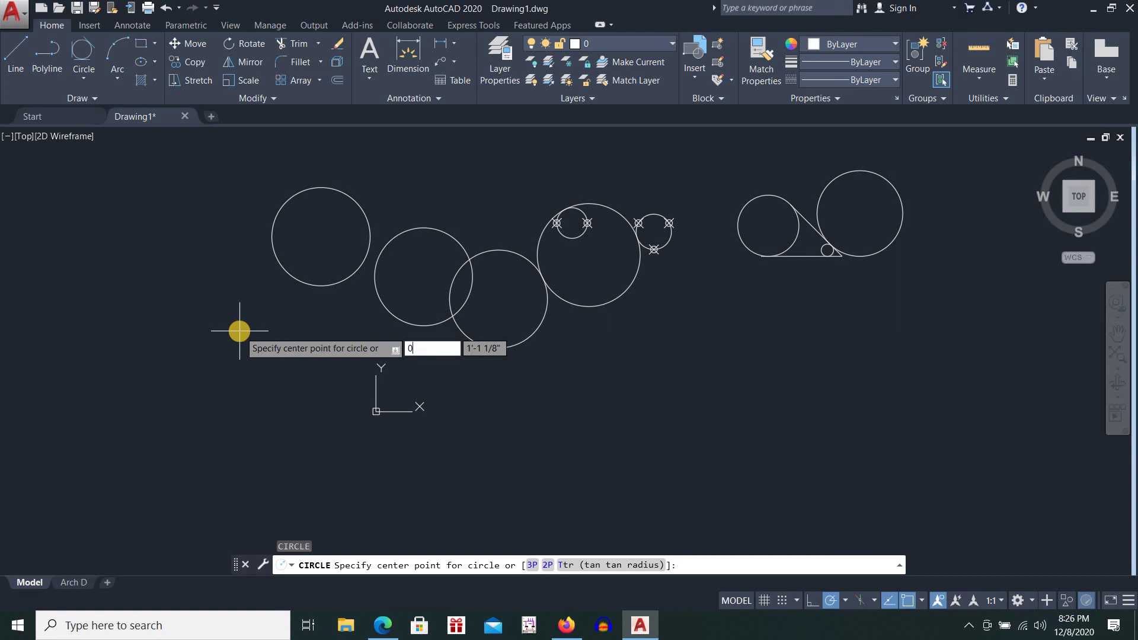
pyautogui.press('Tab')
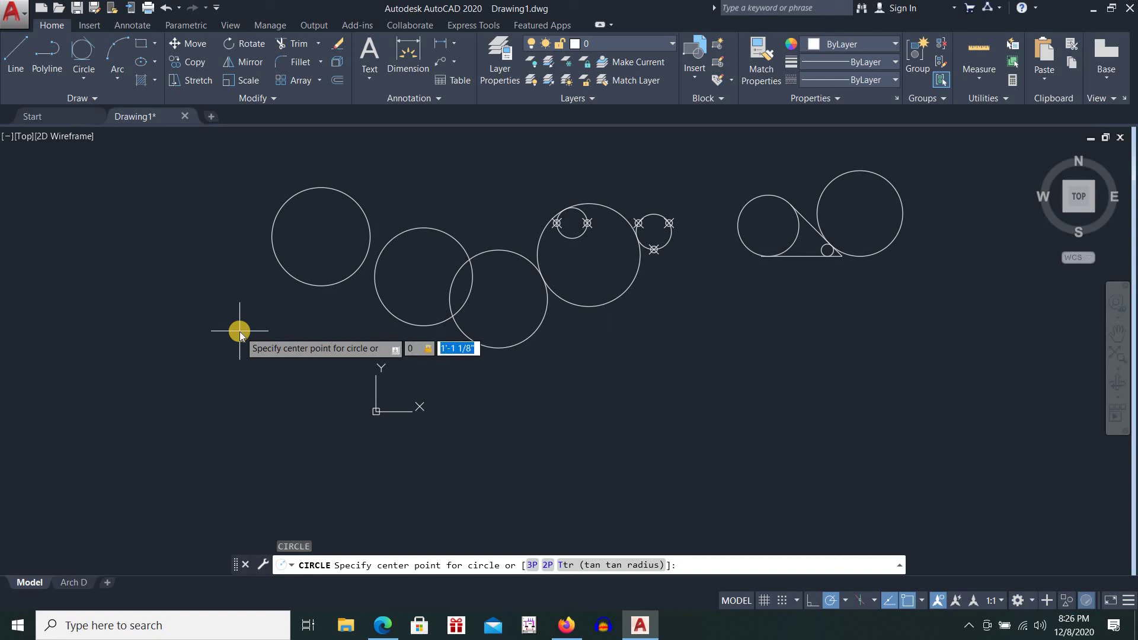
pyautogui.press('Return')
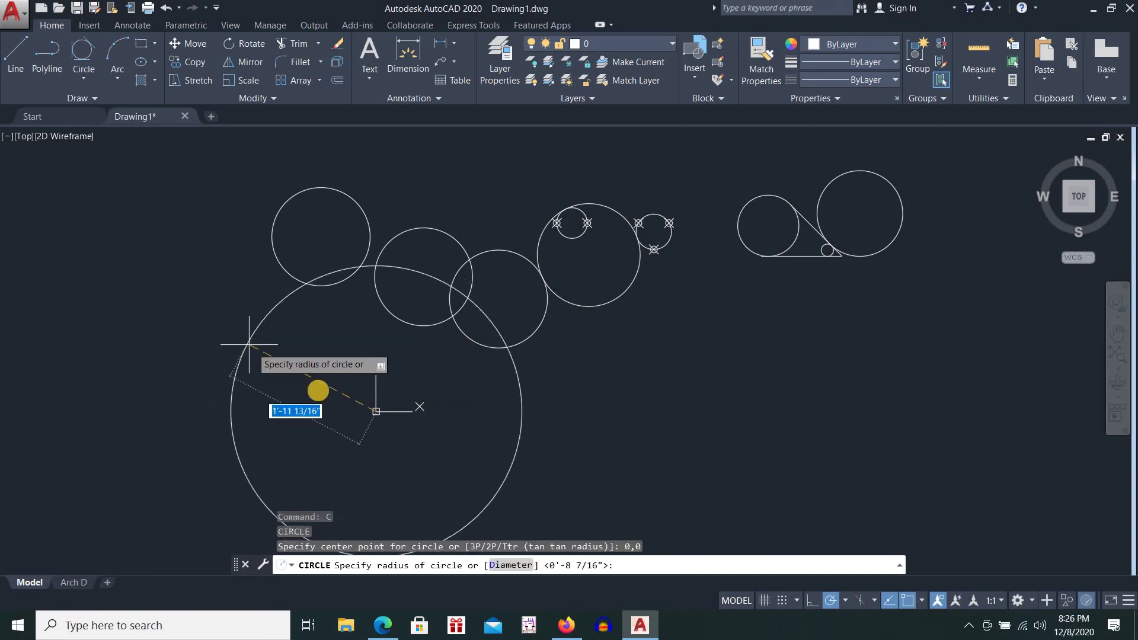
pyautogui.scroll(3, 332, 413)
pyautogui.scroll(2, 332, 414)
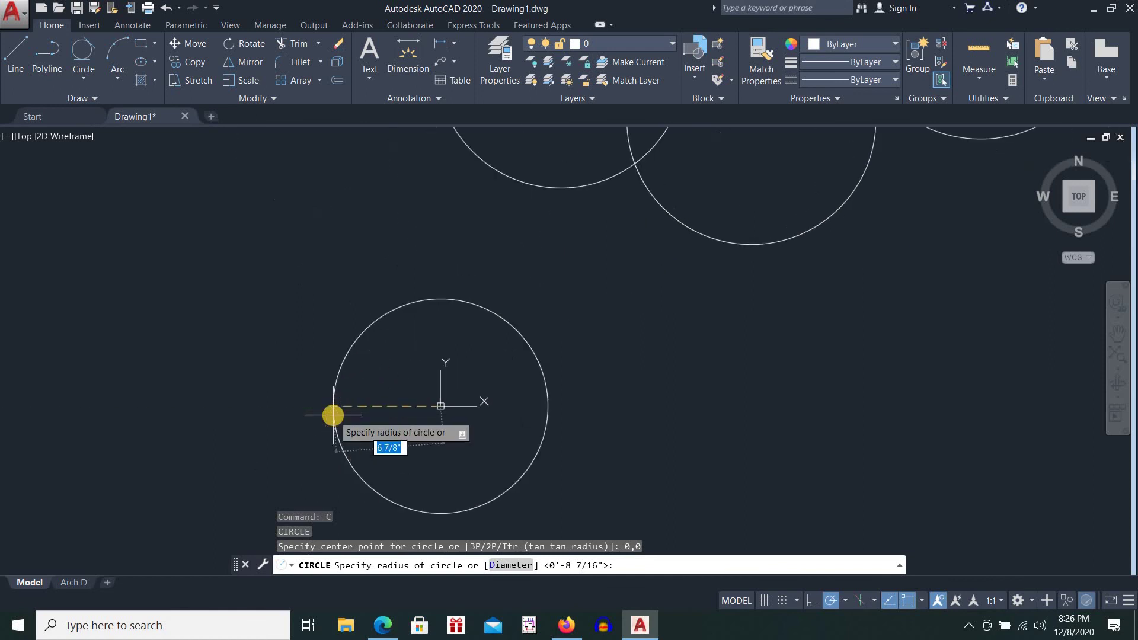
pyautogui.scroll(3, 333, 414)
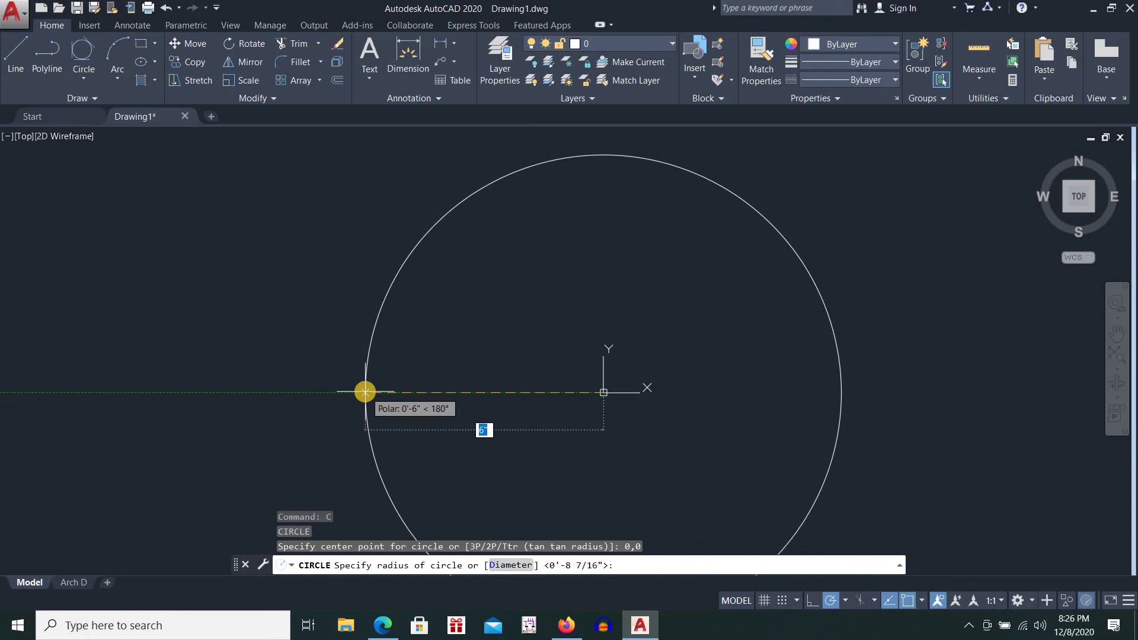
pyautogui.write('6')
pyautogui.press('Return')
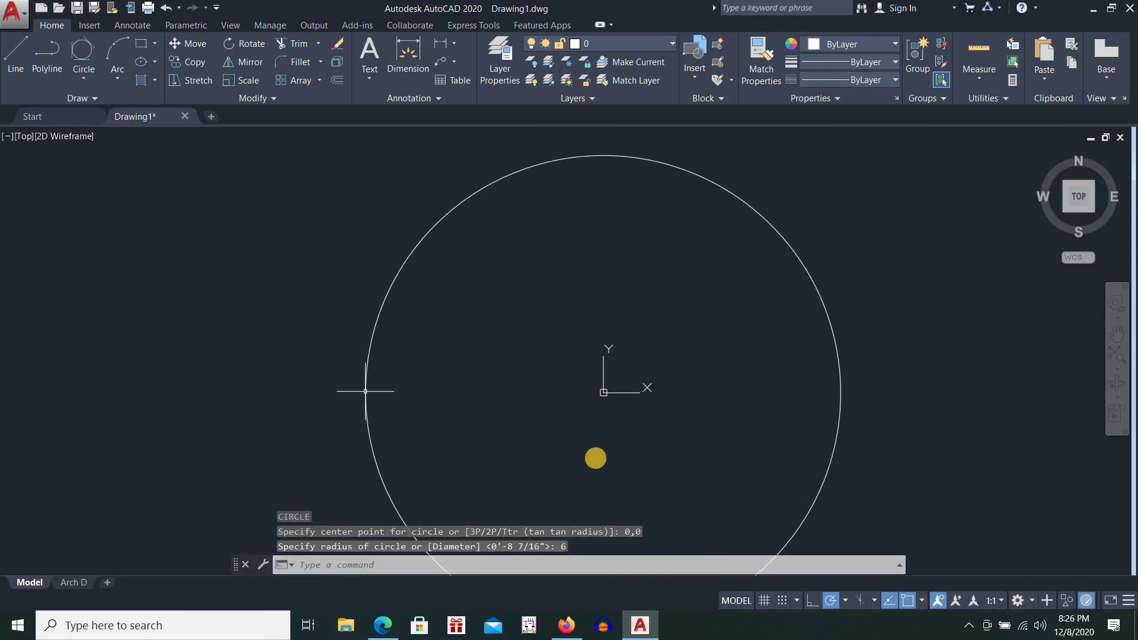
pyautogui.moveTo(596, 457); pyautogui.dragTo(453, 332, button='middle')
pyautogui.scroll(-2, 454, 370)
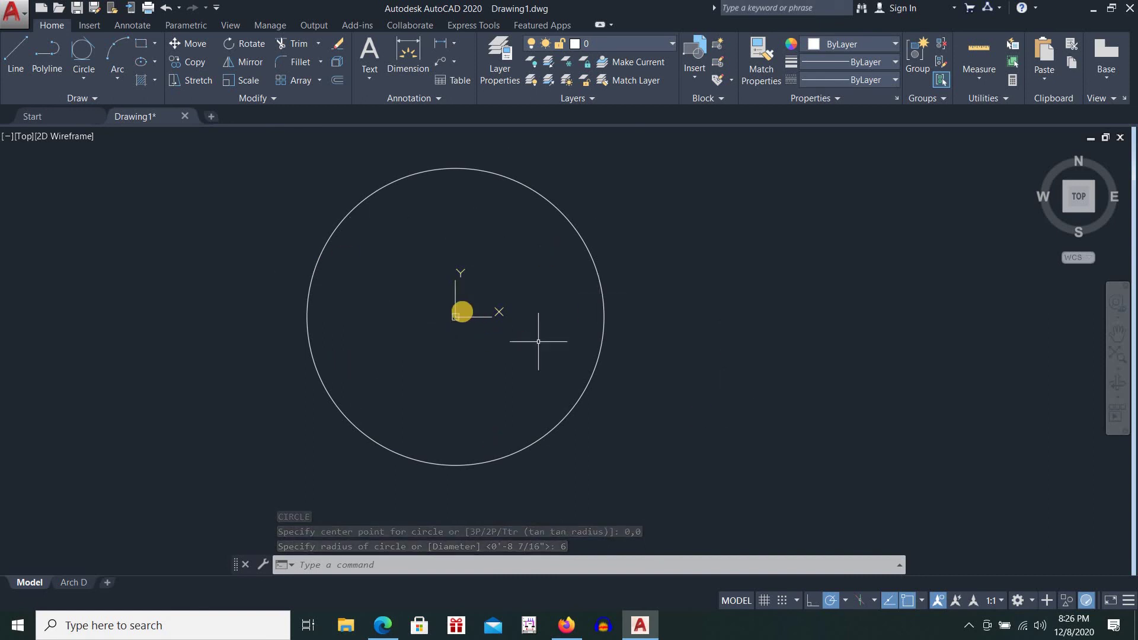
pyautogui.click(459, 317)
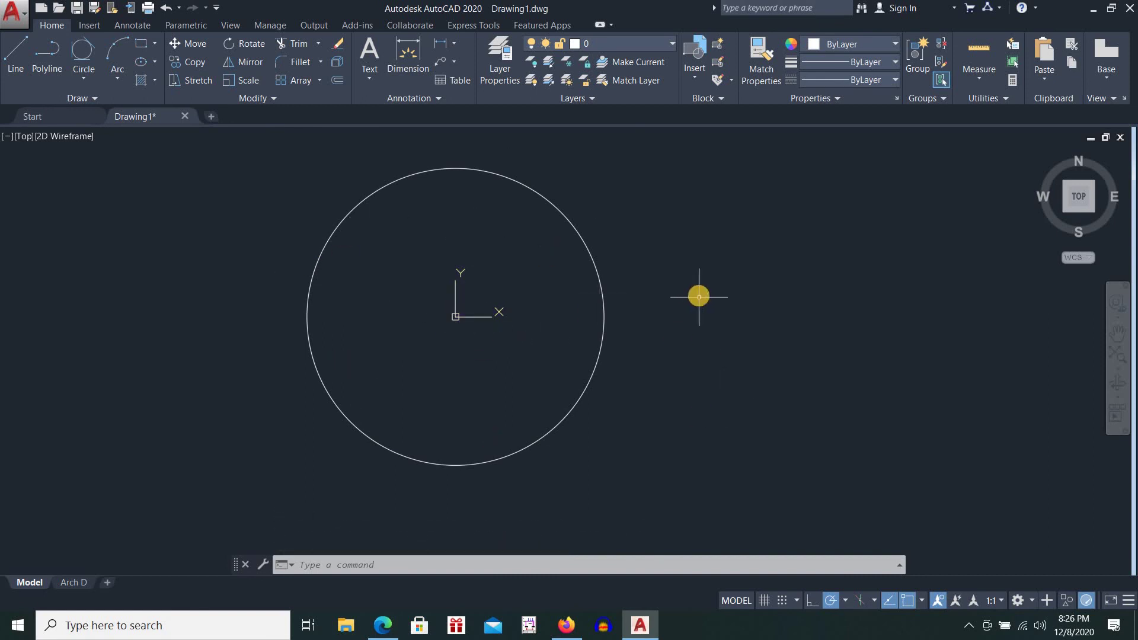
# Zoom out and pan until every circle, including the 6-inch origin circle, is visible
pyautogui.scroll(-2, 699, 295)
pyautogui.scroll(-3, 809, 266)
pyautogui.moveTo(809, 267)
pyautogui.mouseDown(button='middle')
pyautogui.moveTo(529, 343)
pyautogui.moveTo(478, 371)
pyautogui.mouseUp(button='middle')
pyautogui.moveTo(547, 309)
pyautogui.mouseDown(button='middle')
pyautogui.moveTo(628, 344)
pyautogui.moveTo(590, 340)
pyautogui.mouseUp(button='middle')
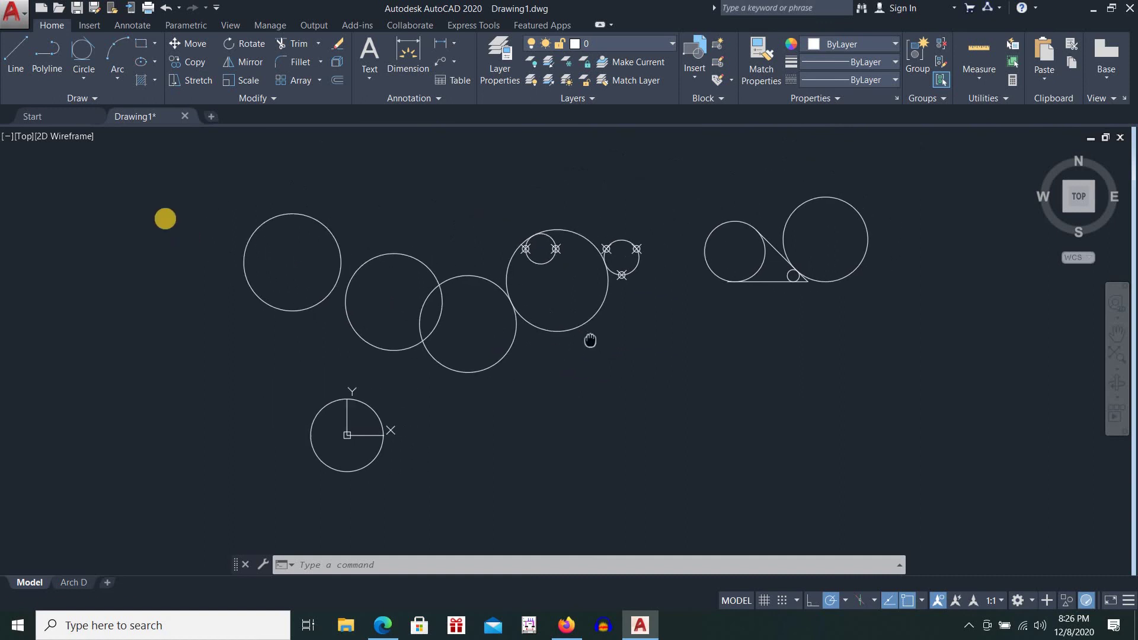